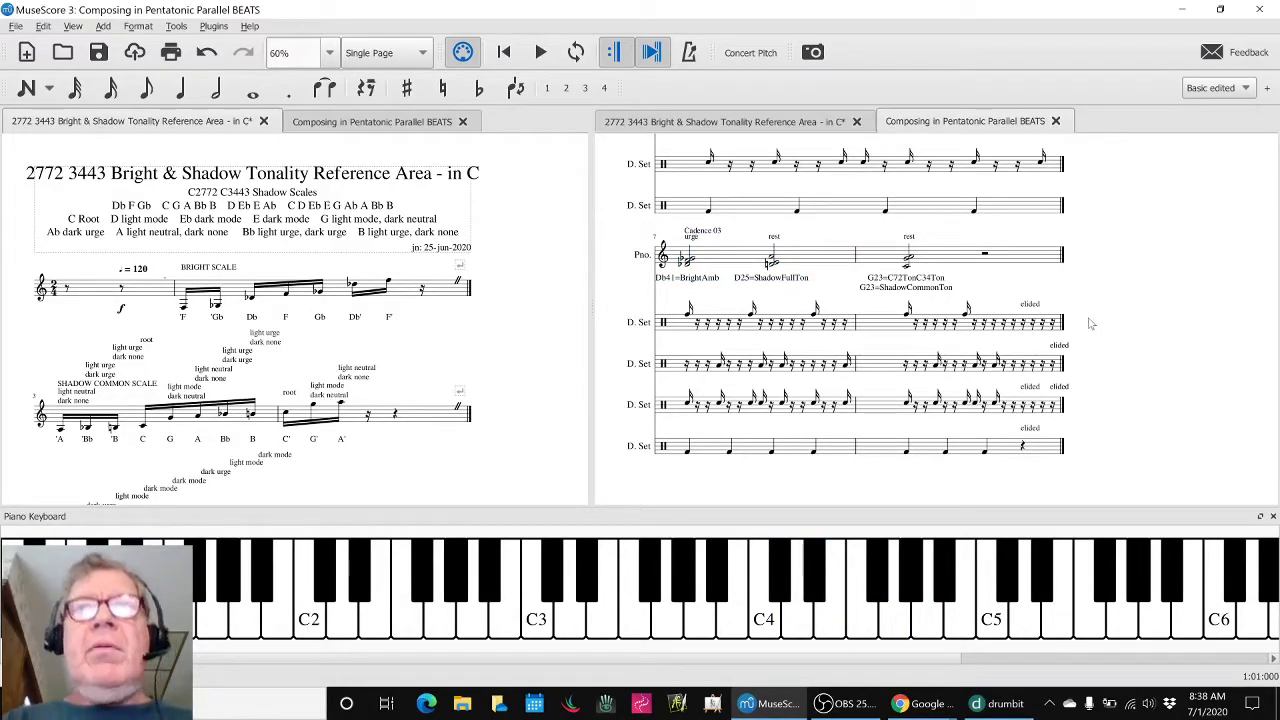
- Play back the BEATS score, return the view to its title, and minimise OBS
{"action": "key", "text": "space"}
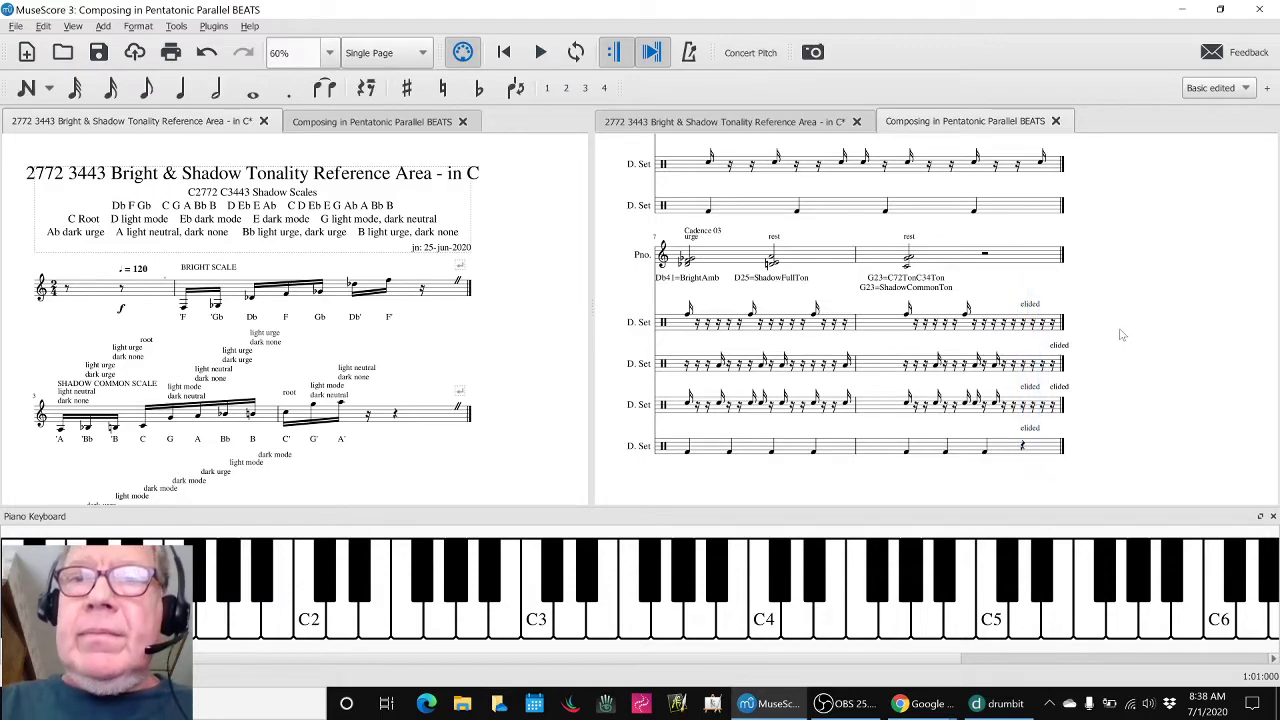
{"action": "scroll", "coordinate": [1122, 335], "scroll_direction": "up", "scroll_amount": 5}
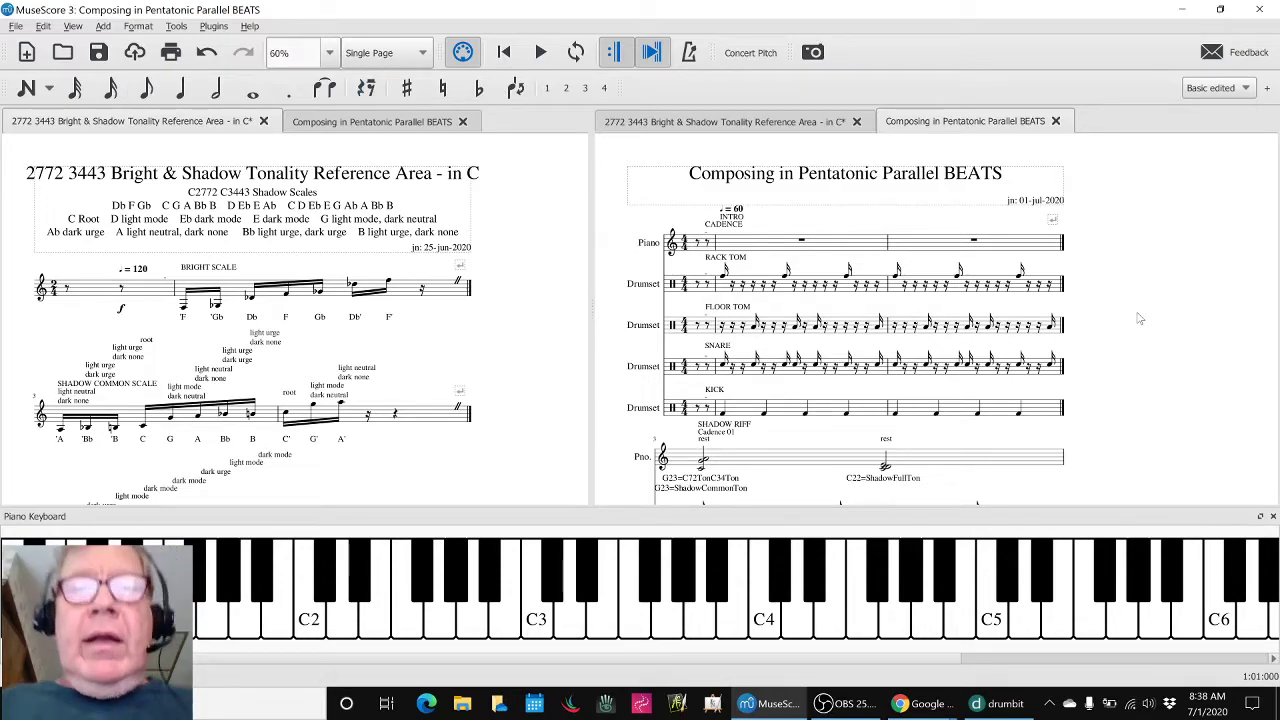
{"action": "key", "text": "alt+Tab"}
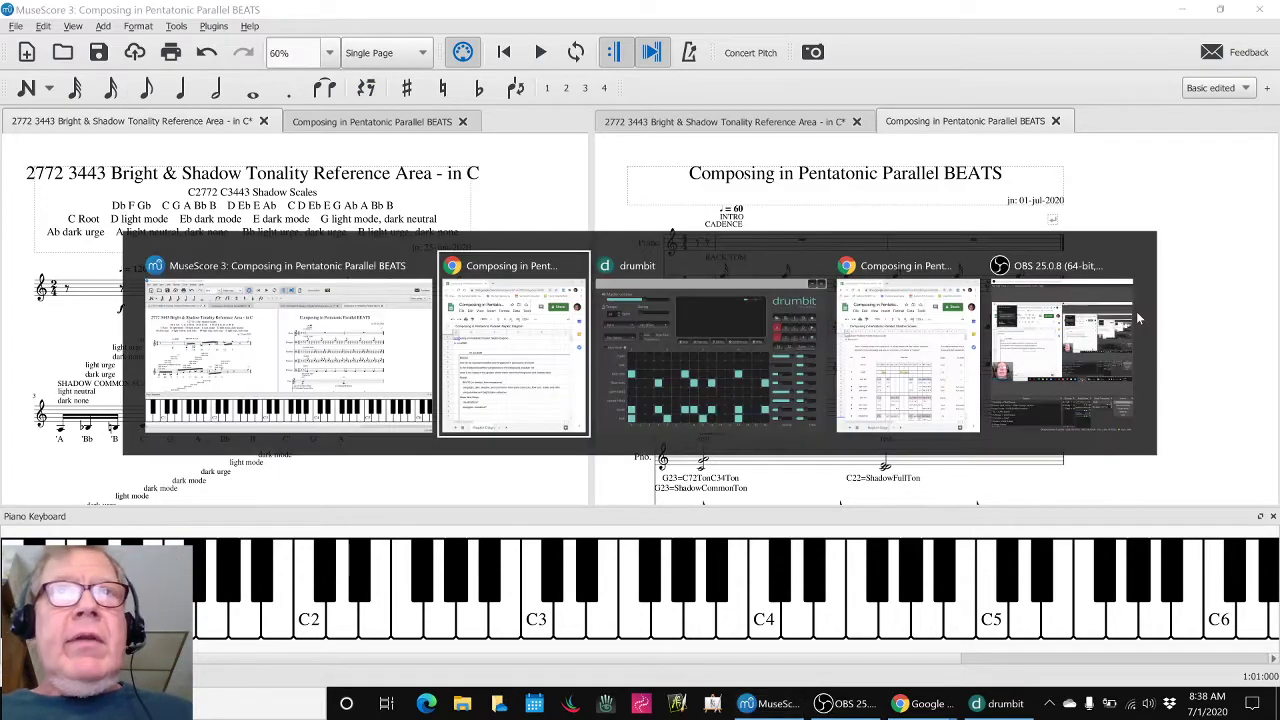
{"action": "key", "text": "alt+Tab"}
{"action": "key", "text": "alt+Tab"}
{"action": "left_click", "coordinate": [1138, 318]}
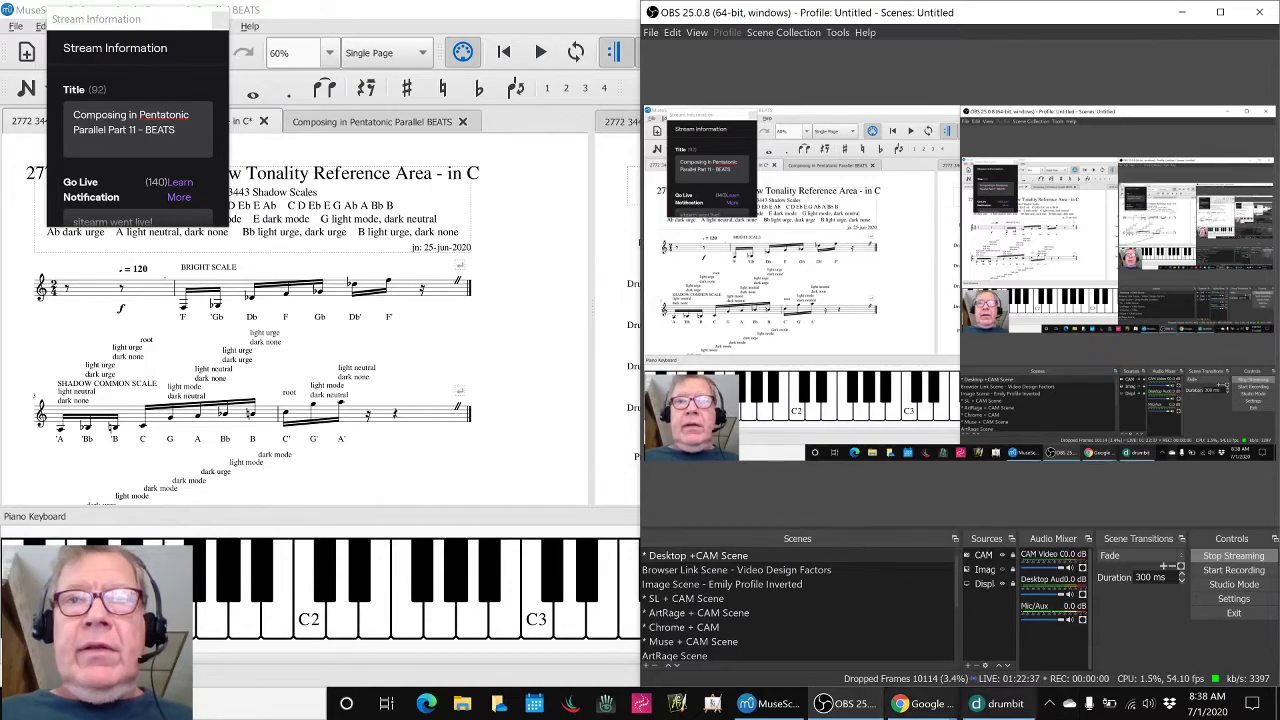
{"action": "left_click", "coordinate": [824, 704]}
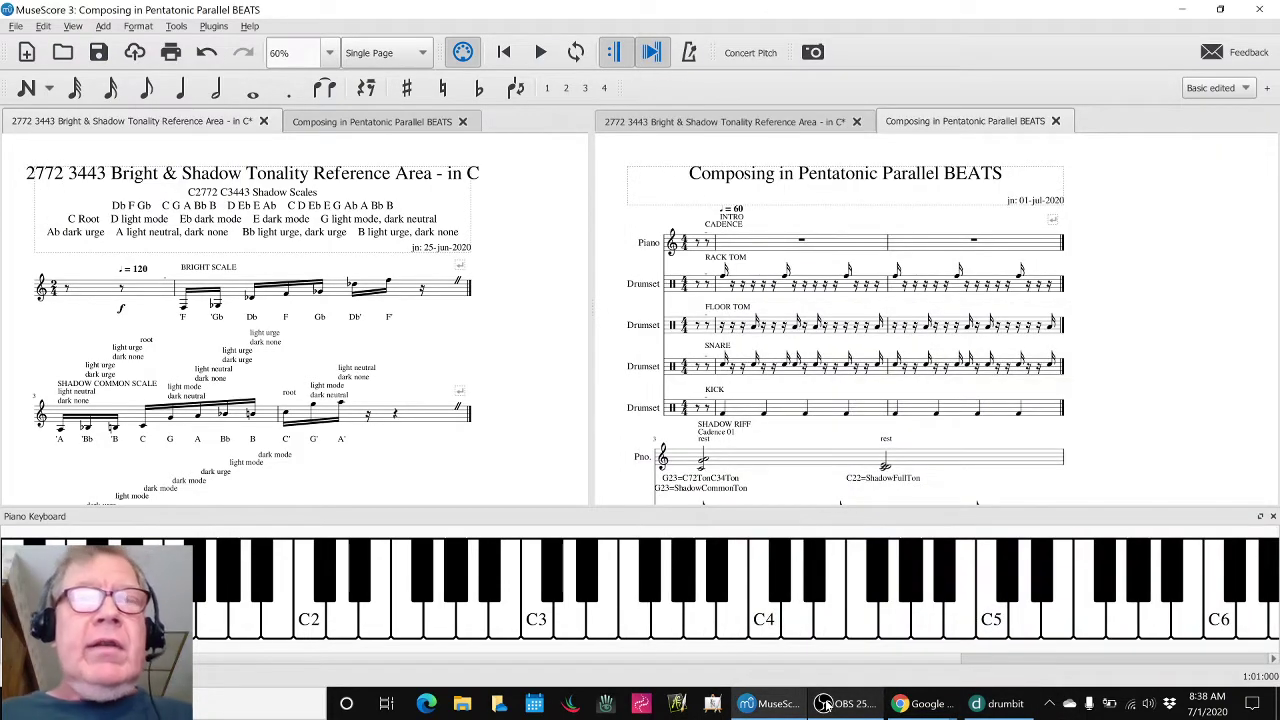
- Go over the BEATS questions in the Google Sheets napkin diagram from B6 to C6, then bring up drumbit
{"action": "key", "text": "alt+Tab"}
{"action": "key", "text": "alt+Tab"}
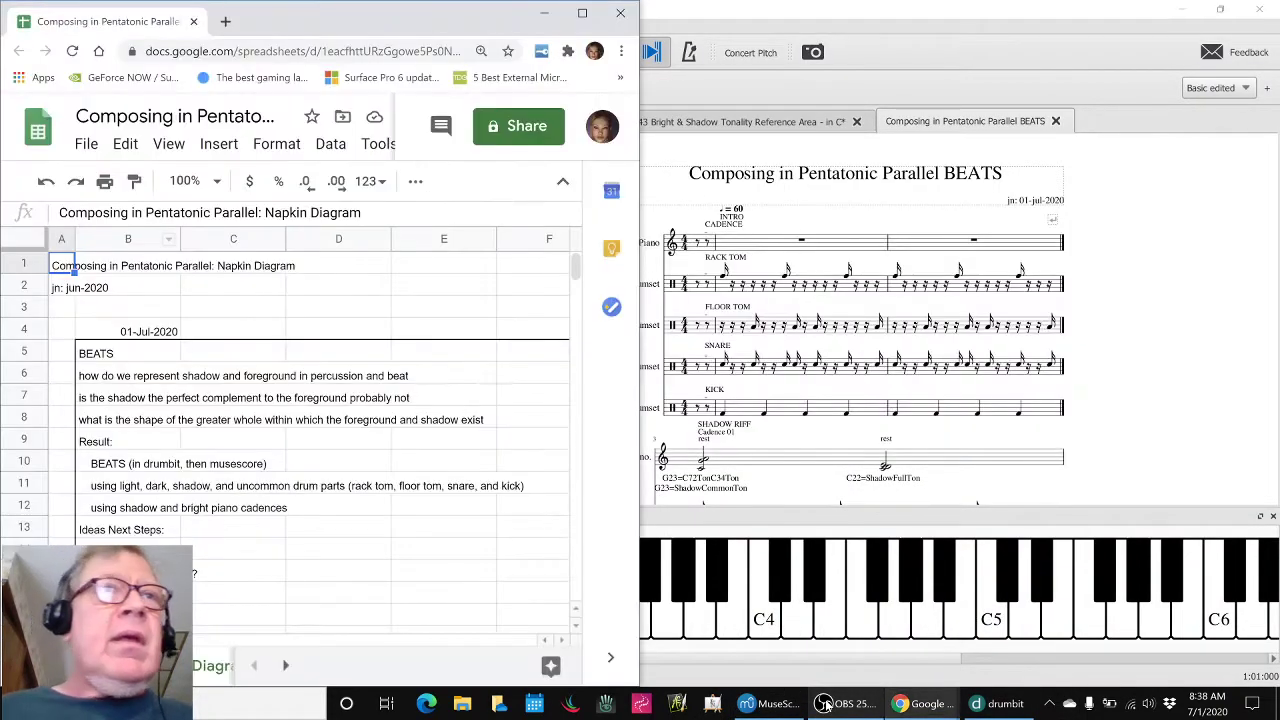
{"action": "left_click", "coordinate": [86, 383]}
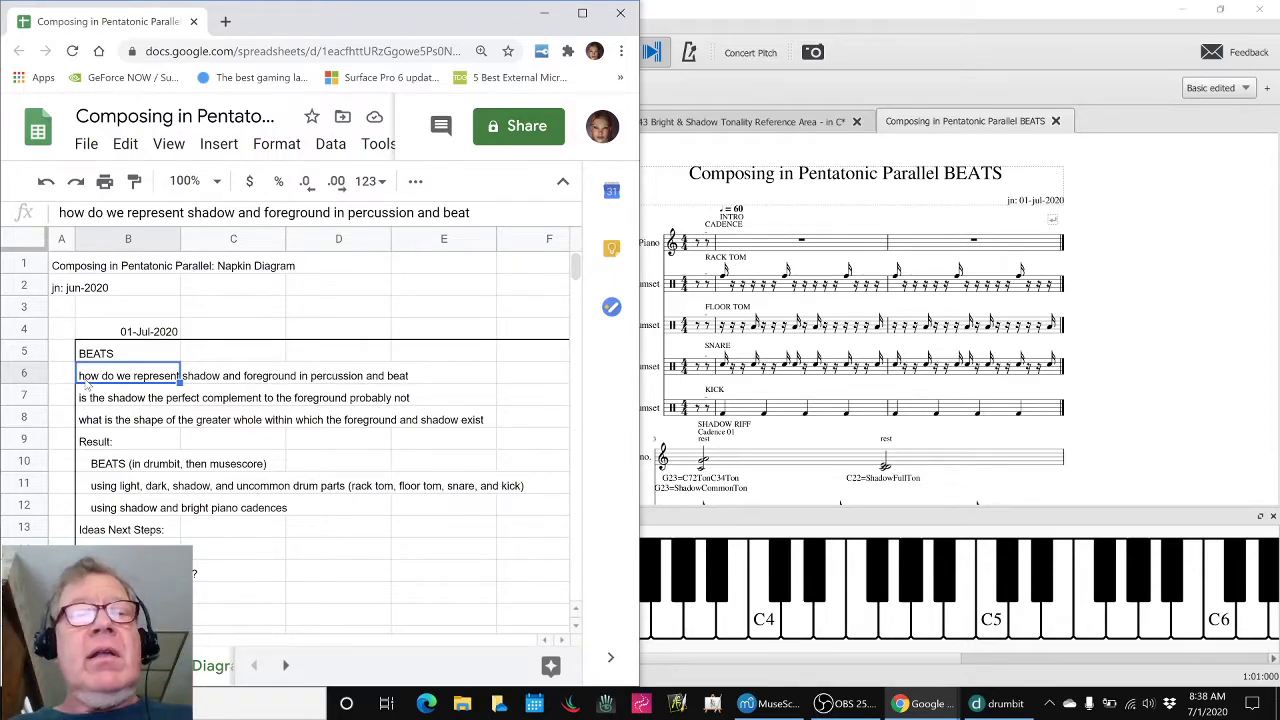
{"action": "key", "text": "Right"}
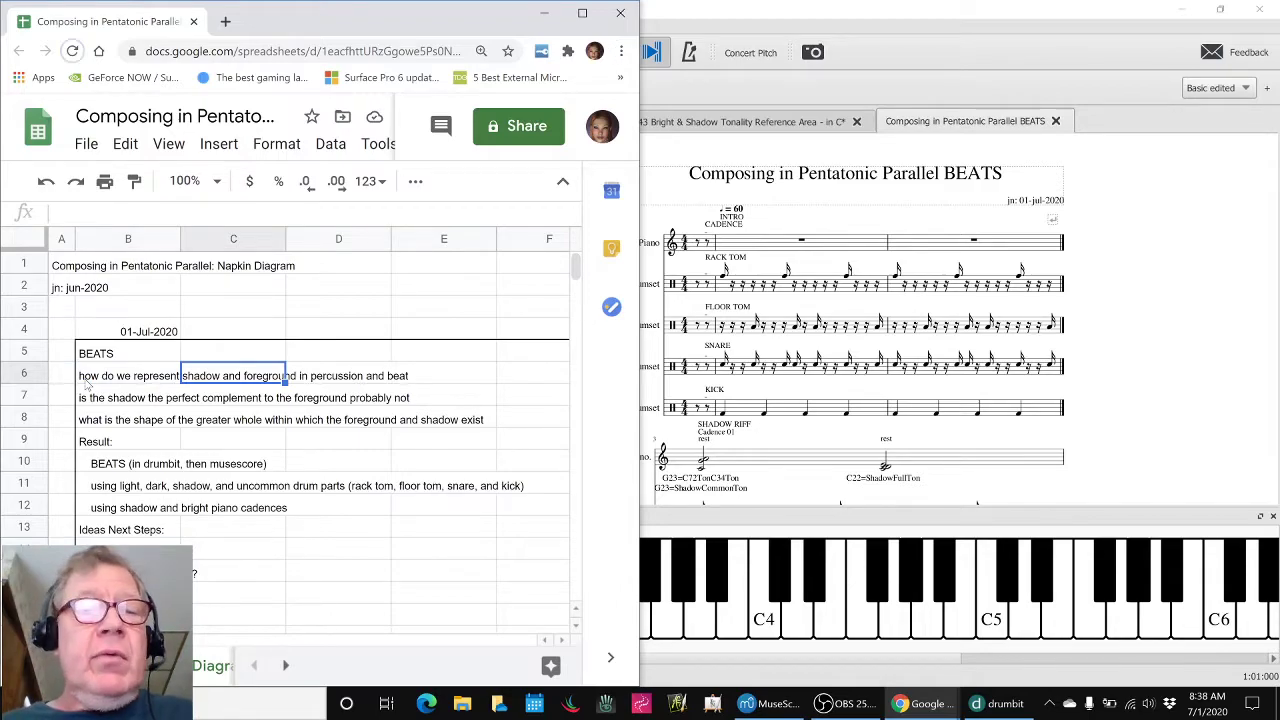
{"action": "key", "text": "alt+Tab"}
{"action": "key", "text": "alt+Tab"}
{"action": "key", "text": "alt+Tab"}
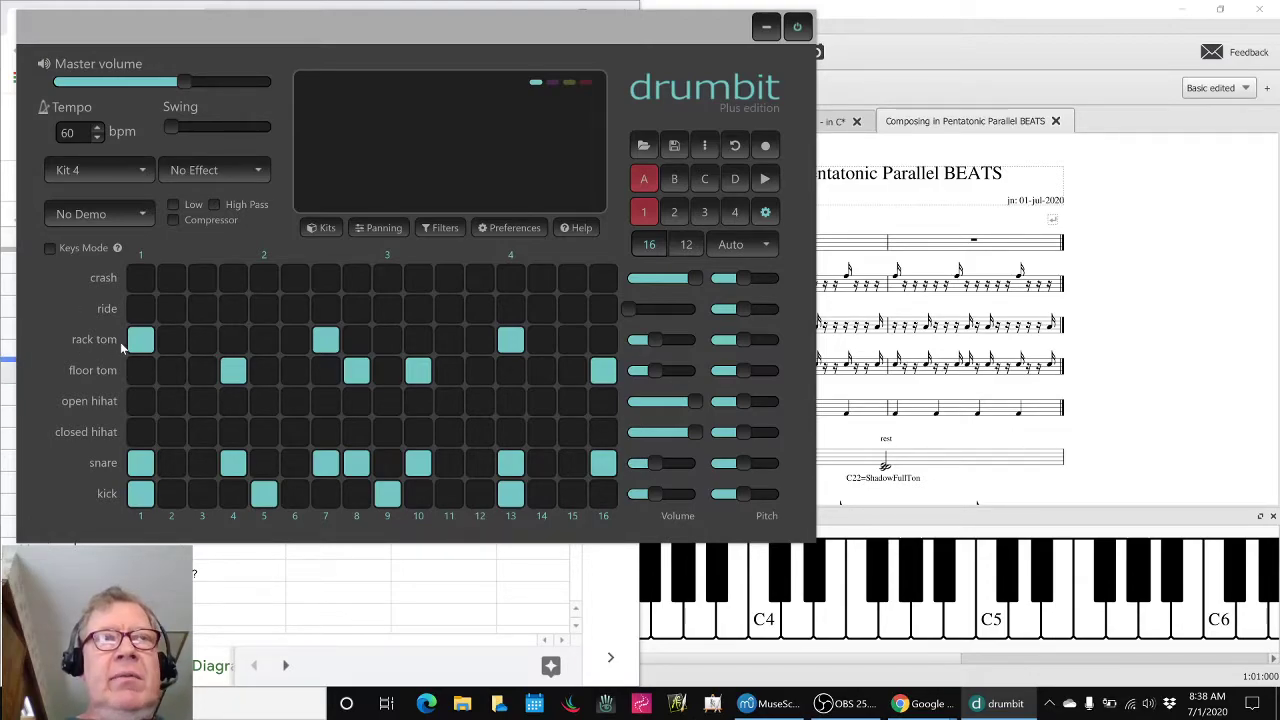
{"action": "double_click", "coordinate": [132, 345]}
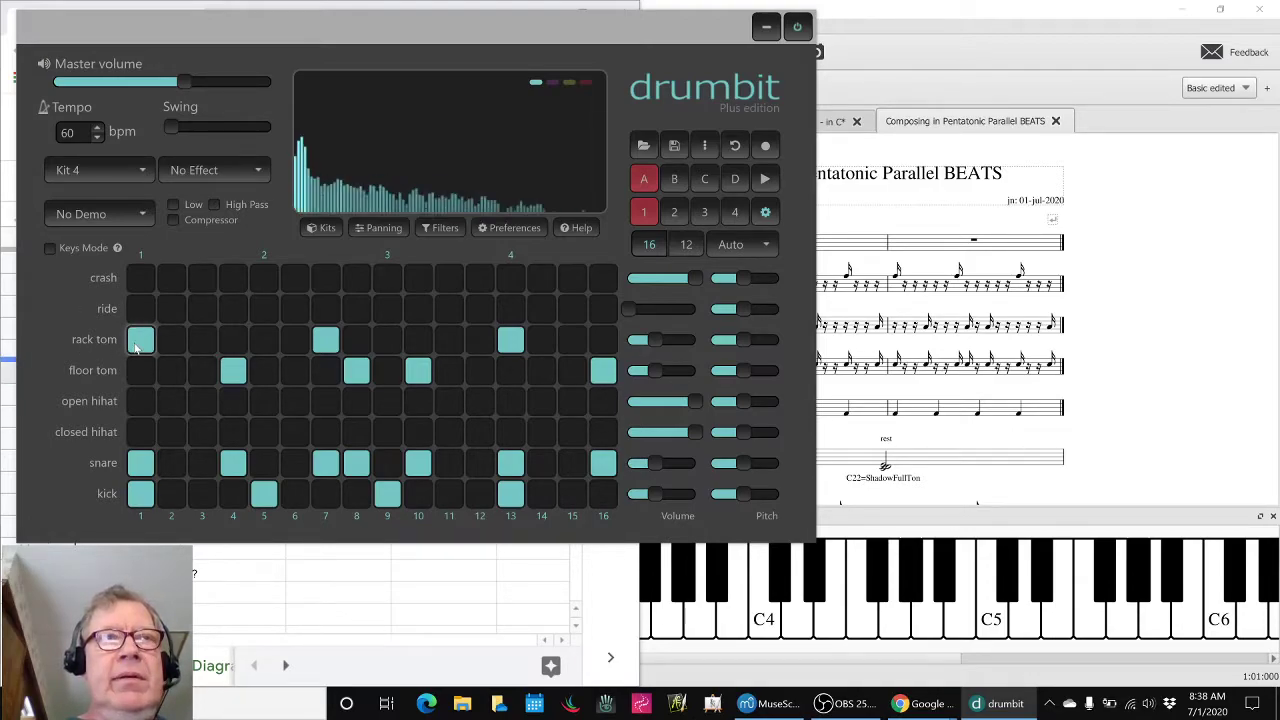
{"action": "double_click", "coordinate": [228, 376]}
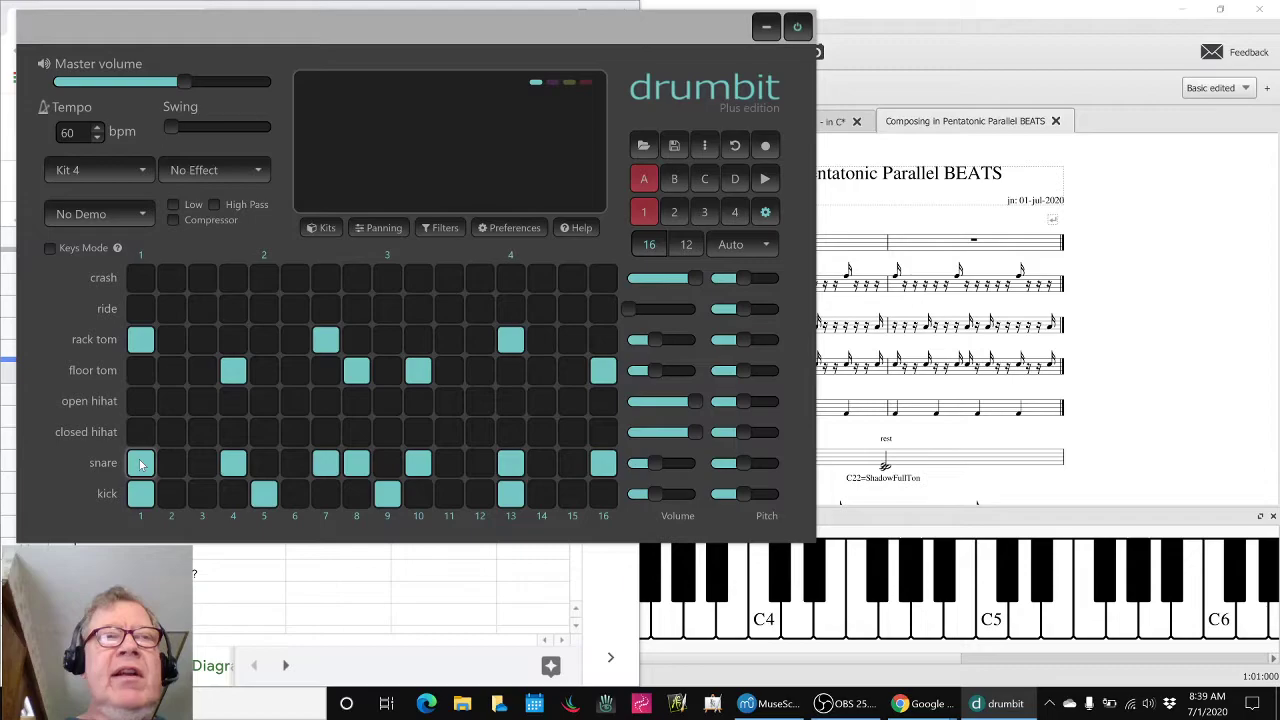
{"action": "left_click", "coordinate": [141, 464]}
{"action": "left_click", "coordinate": [141, 464]}
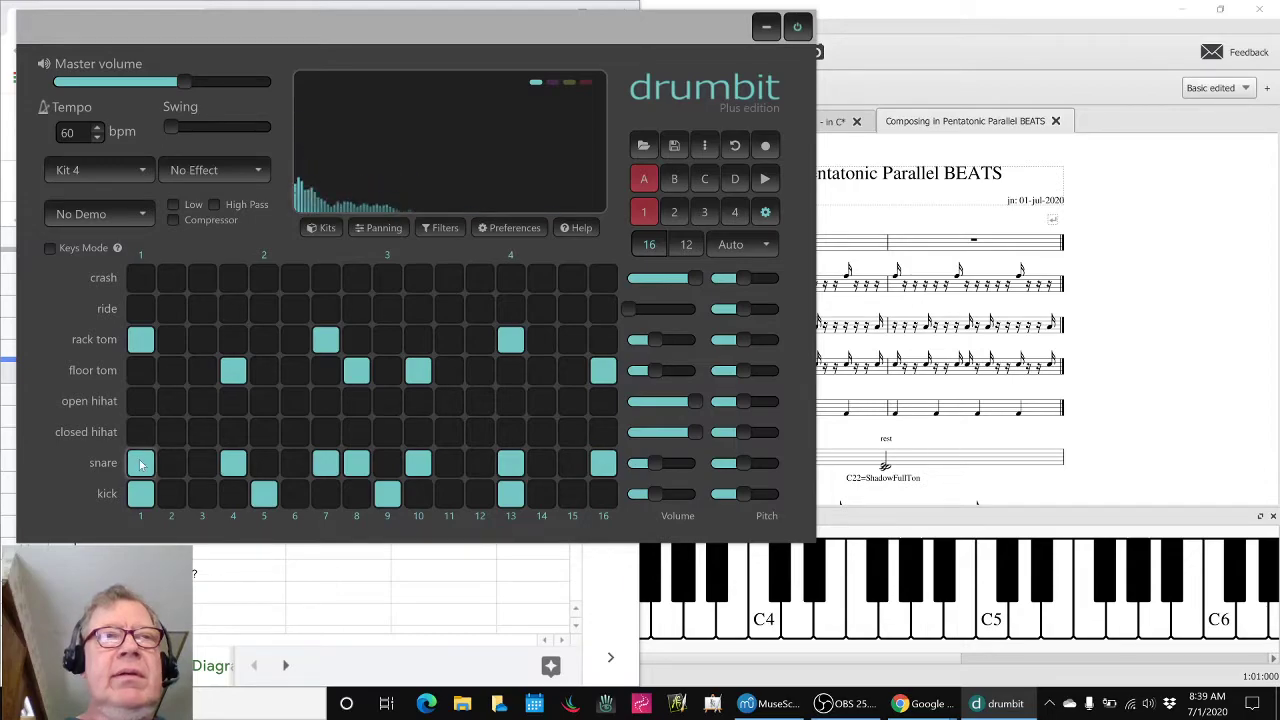
{"action": "left_click", "coordinate": [259, 495]}
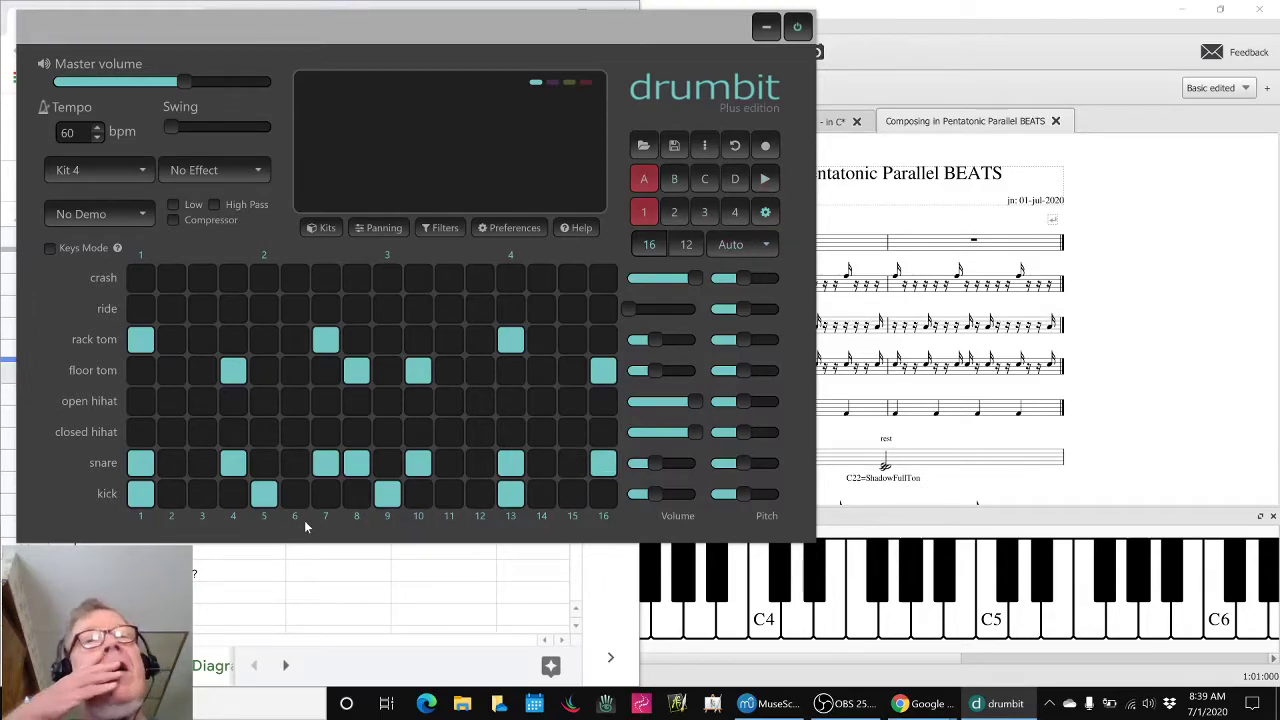
{"action": "left_click", "coordinate": [762, 182]}
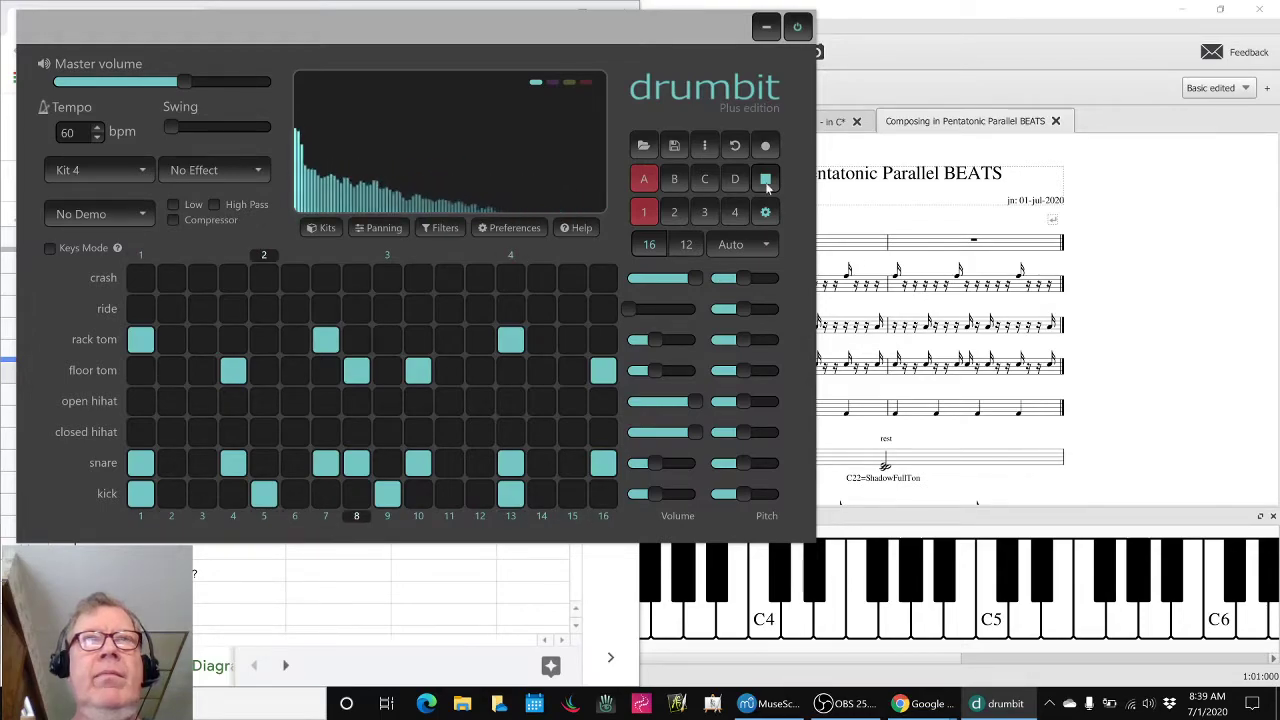
{"action": "left_click", "coordinate": [765, 180]}
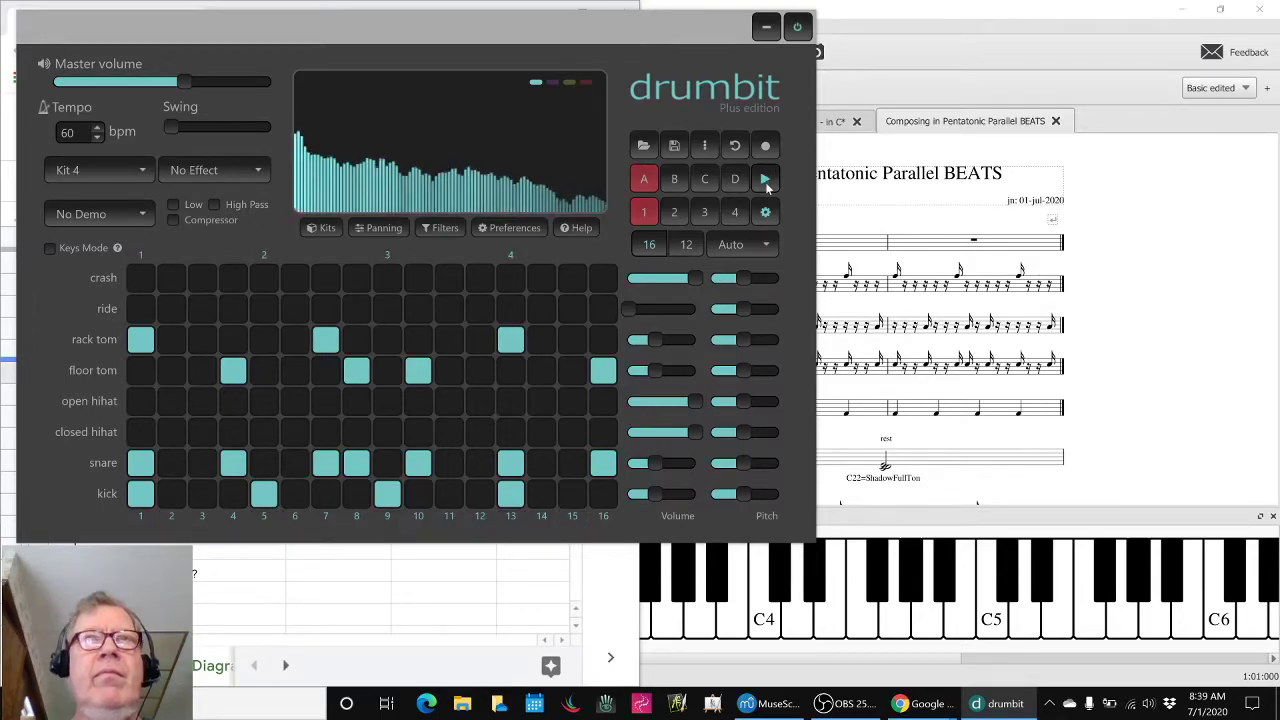
- Play the BEATS score from the piano's first measure, stop after two measures, and deselect
{"action": "left_click", "coordinate": [848, 8]}
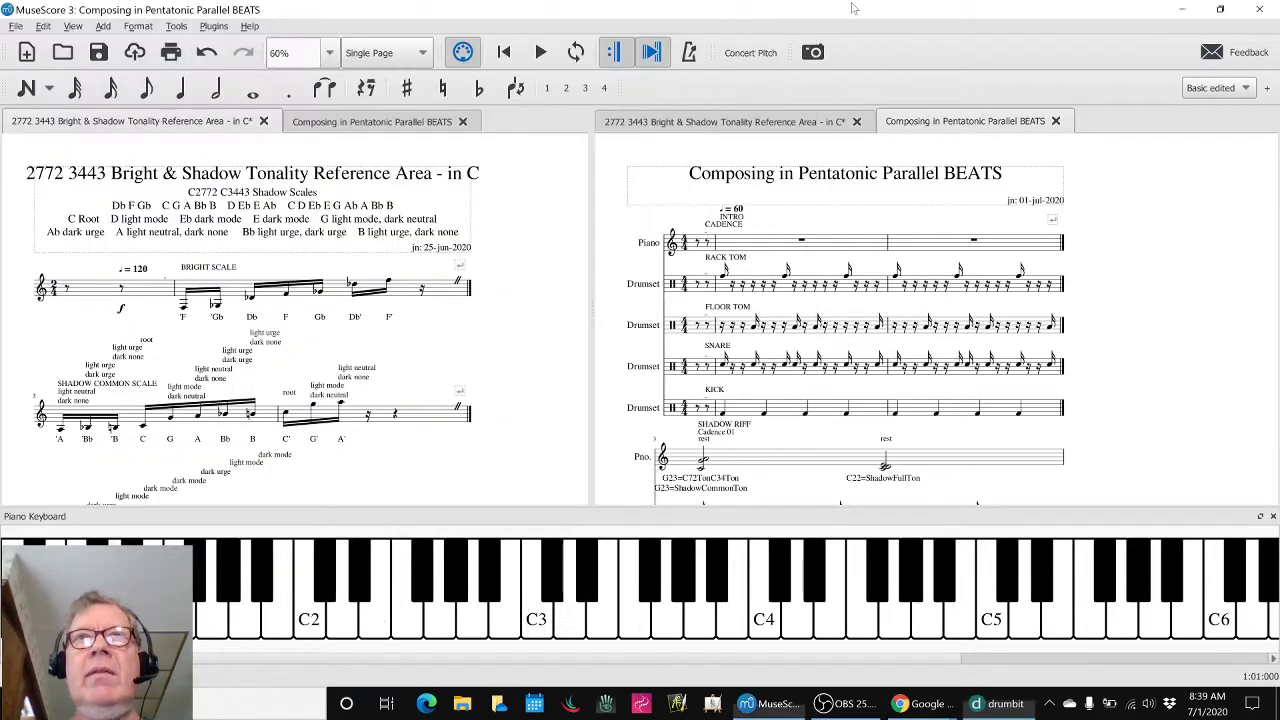
{"action": "left_click", "coordinate": [758, 243]}
{"action": "key", "text": "space"}
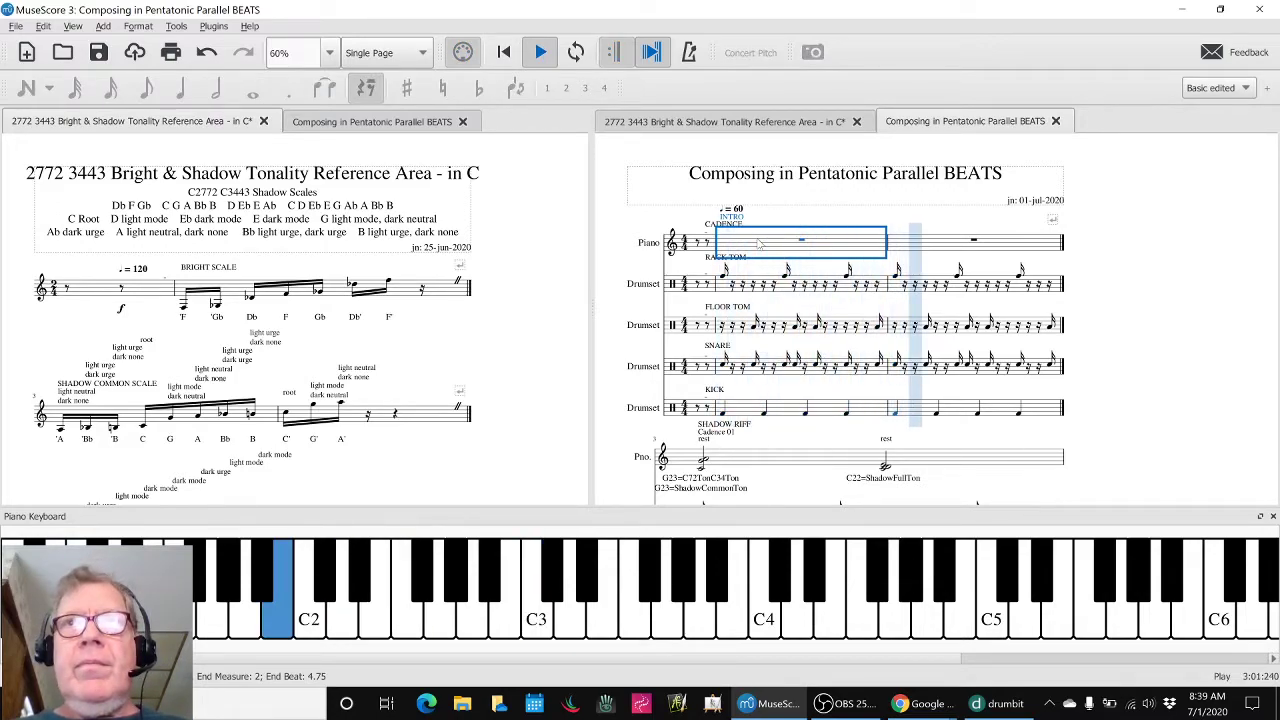
{"action": "key", "text": "space"}
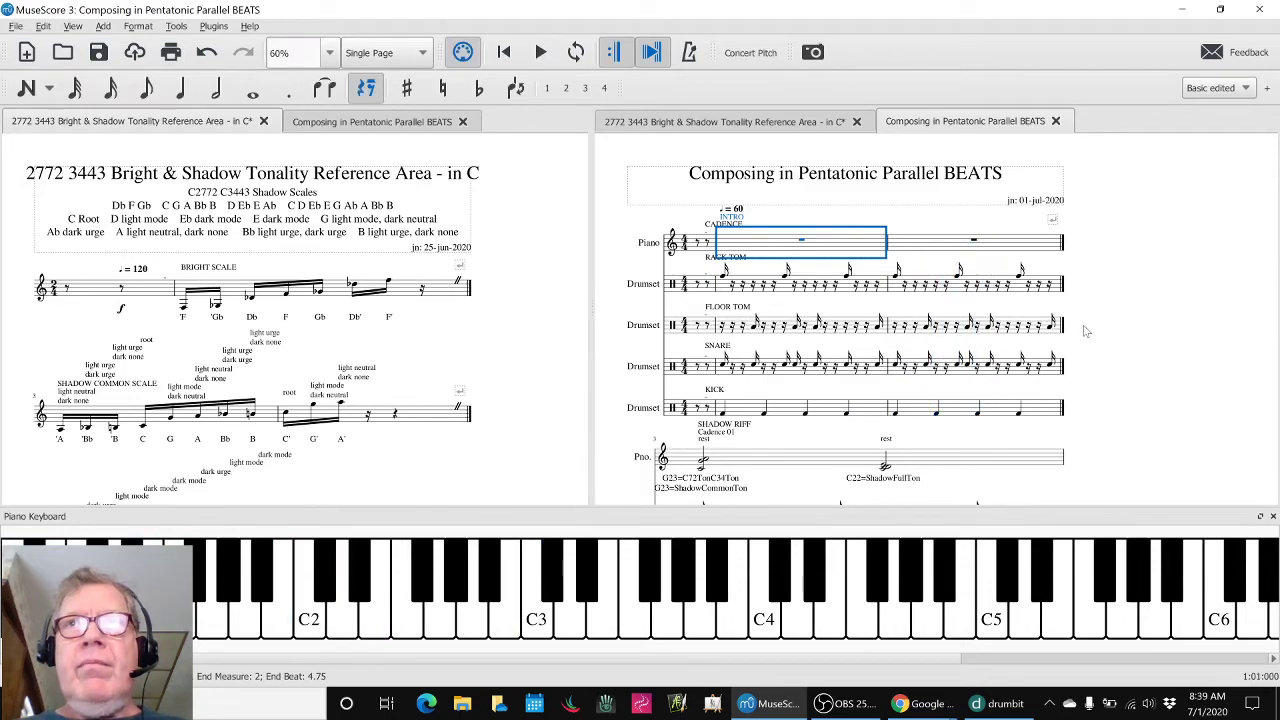
{"action": "key", "text": "Escape"}
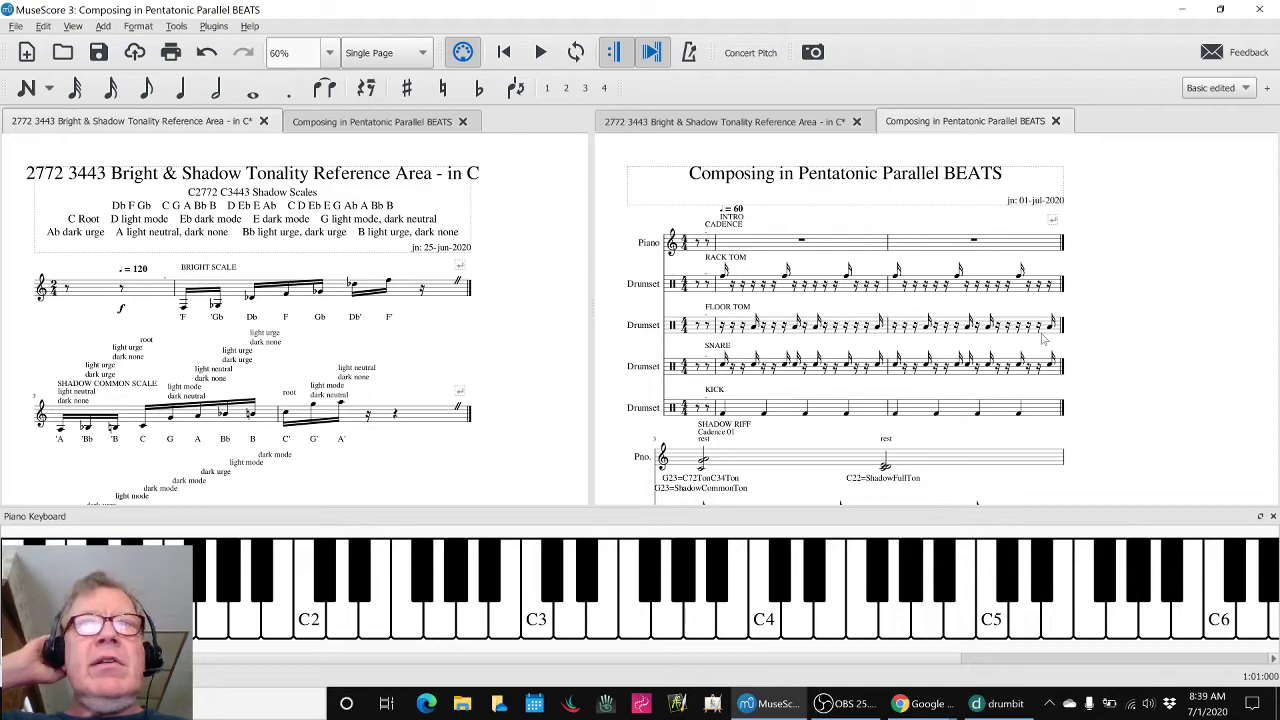
{"action": "left_click", "coordinate": [520, 318]}
{"action": "scroll", "coordinate": [520, 318], "scroll_direction": "down", "scroll_amount": 3}
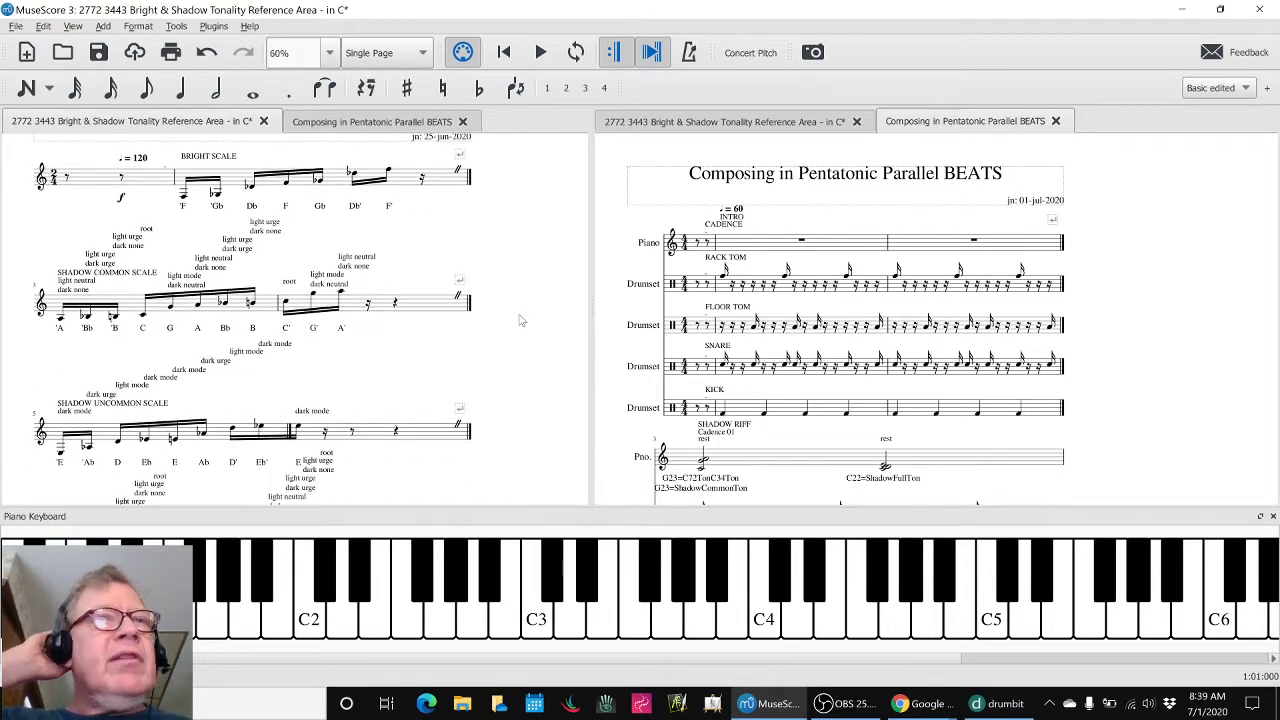
{"action": "scroll", "coordinate": [520, 318], "scroll_direction": "down", "scroll_amount": 3}
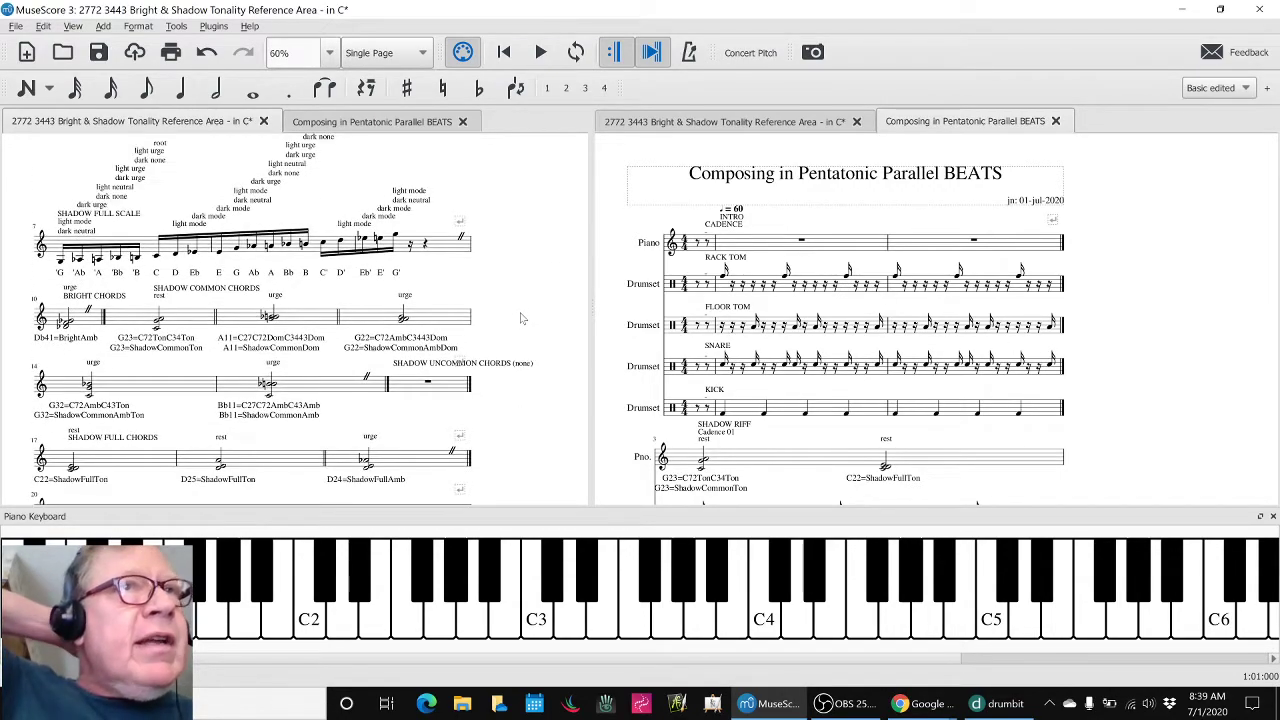
{"action": "scroll", "coordinate": [520, 318], "scroll_direction": "down", "scroll_amount": 1}
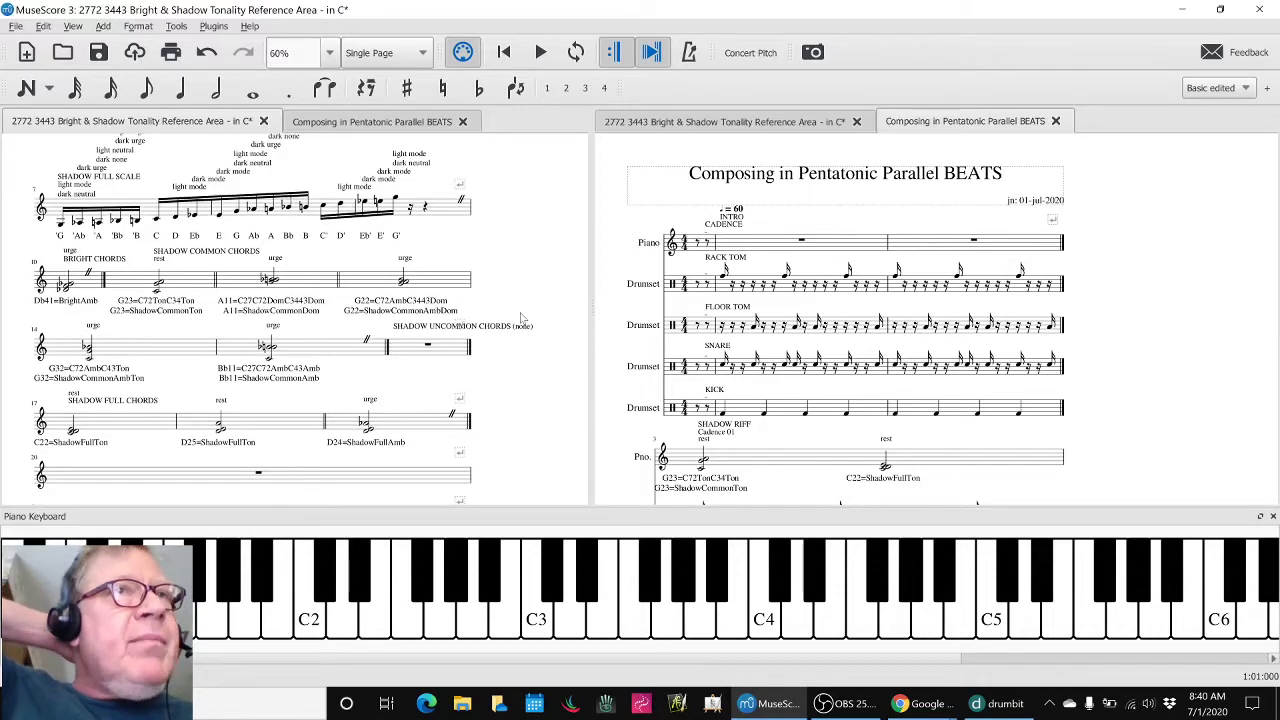
{"action": "left_click", "coordinate": [88, 288]}
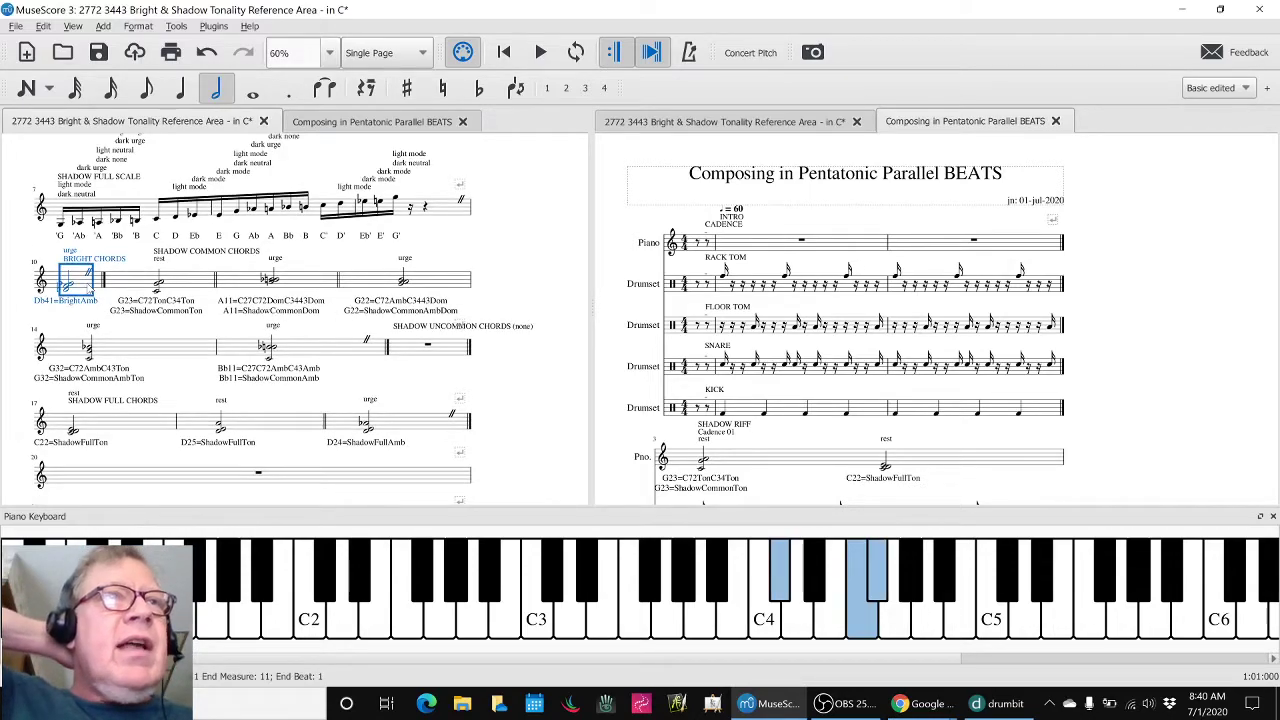
{"action": "left_click", "coordinate": [79, 316]}
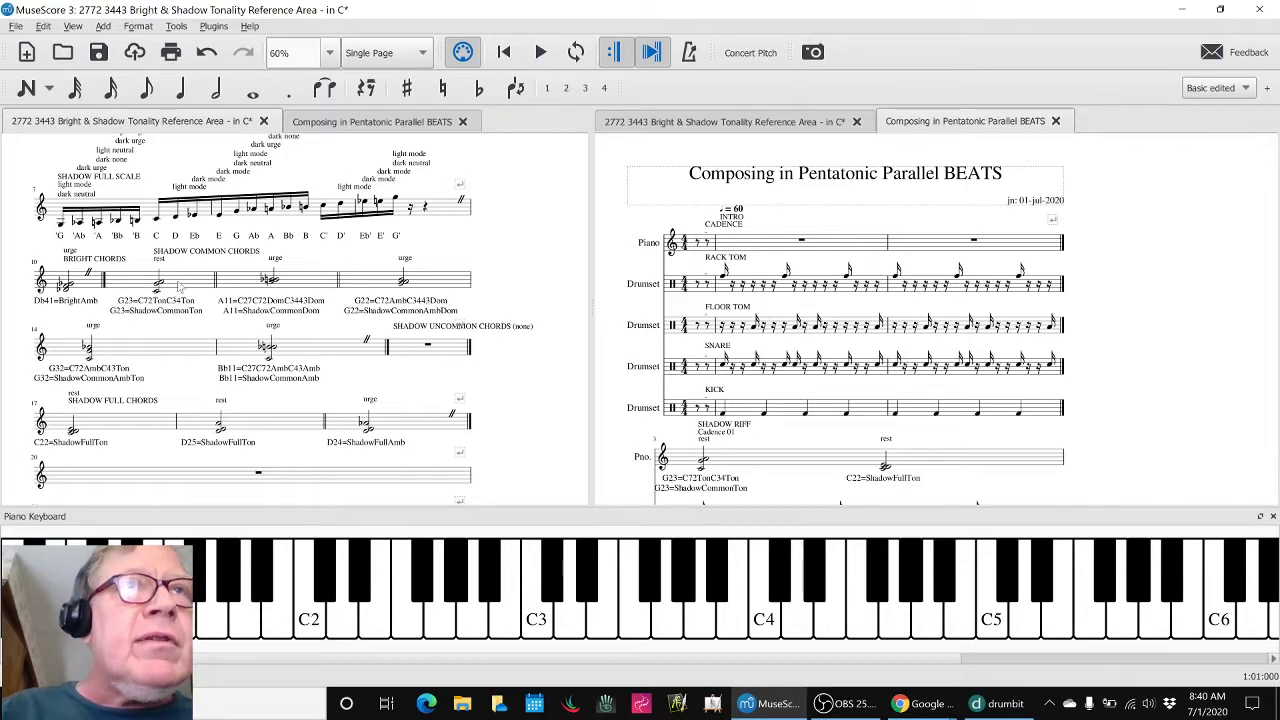
{"action": "left_click", "coordinate": [180, 286]}
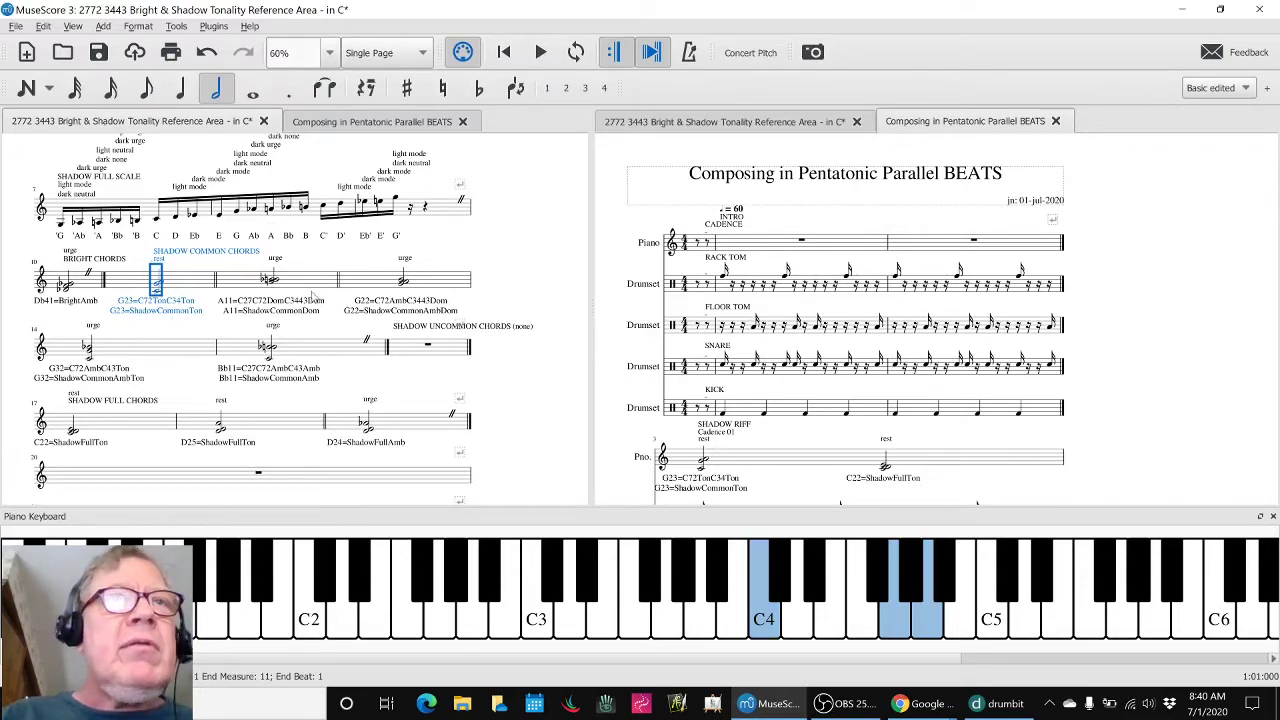
{"action": "key", "text": "Right"}
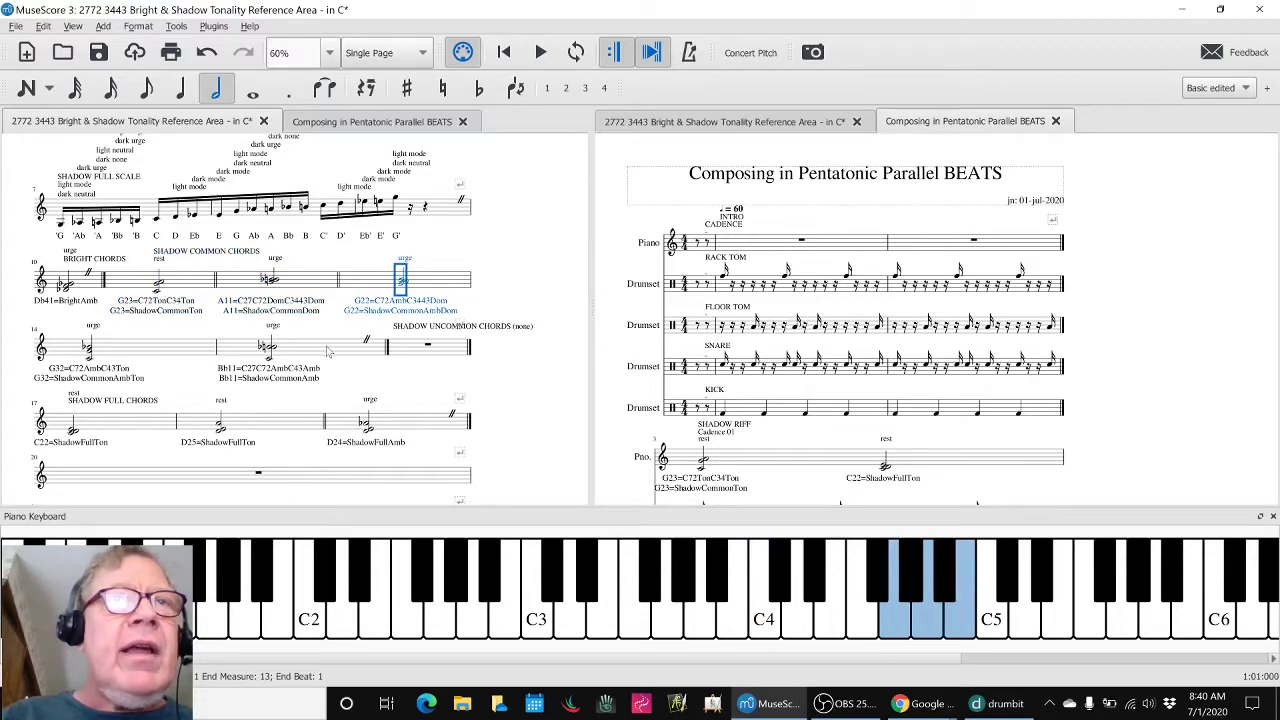
{"action": "left_click", "coordinate": [330, 350]}
{"action": "key", "text": "Left"}
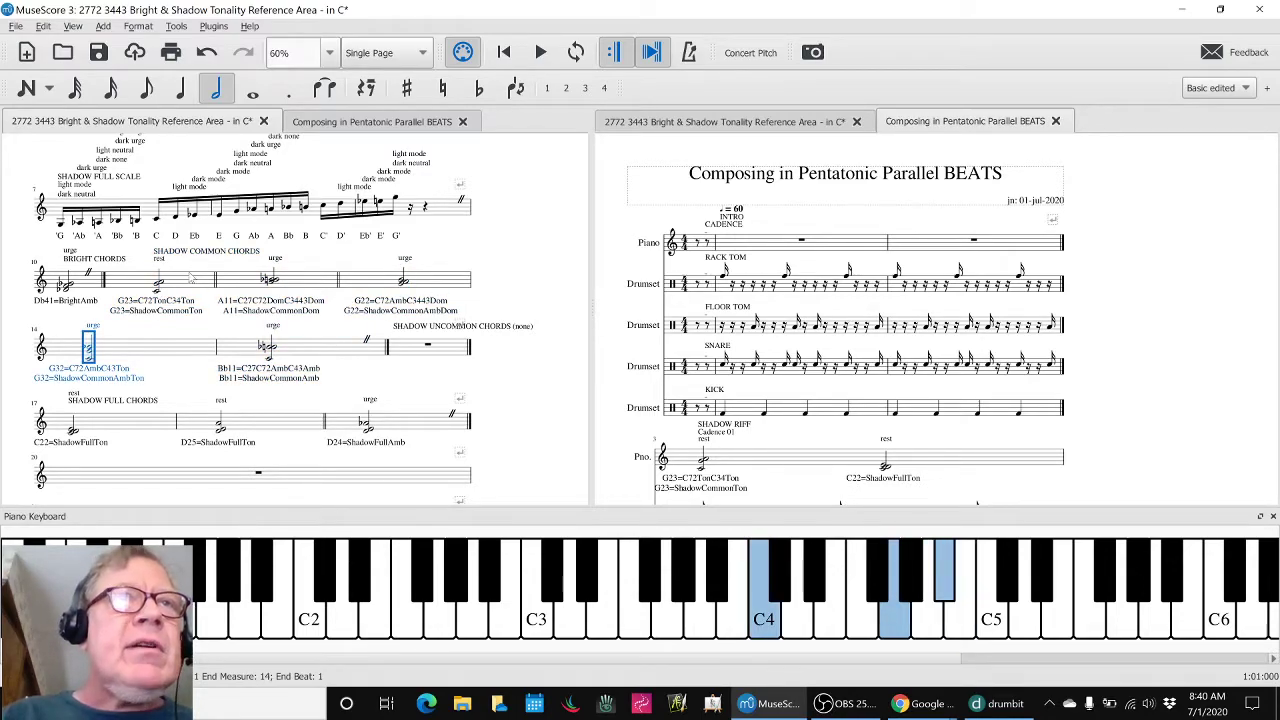
{"action": "key", "text": "Left"}
{"action": "left_click", "coordinate": [178, 333]}
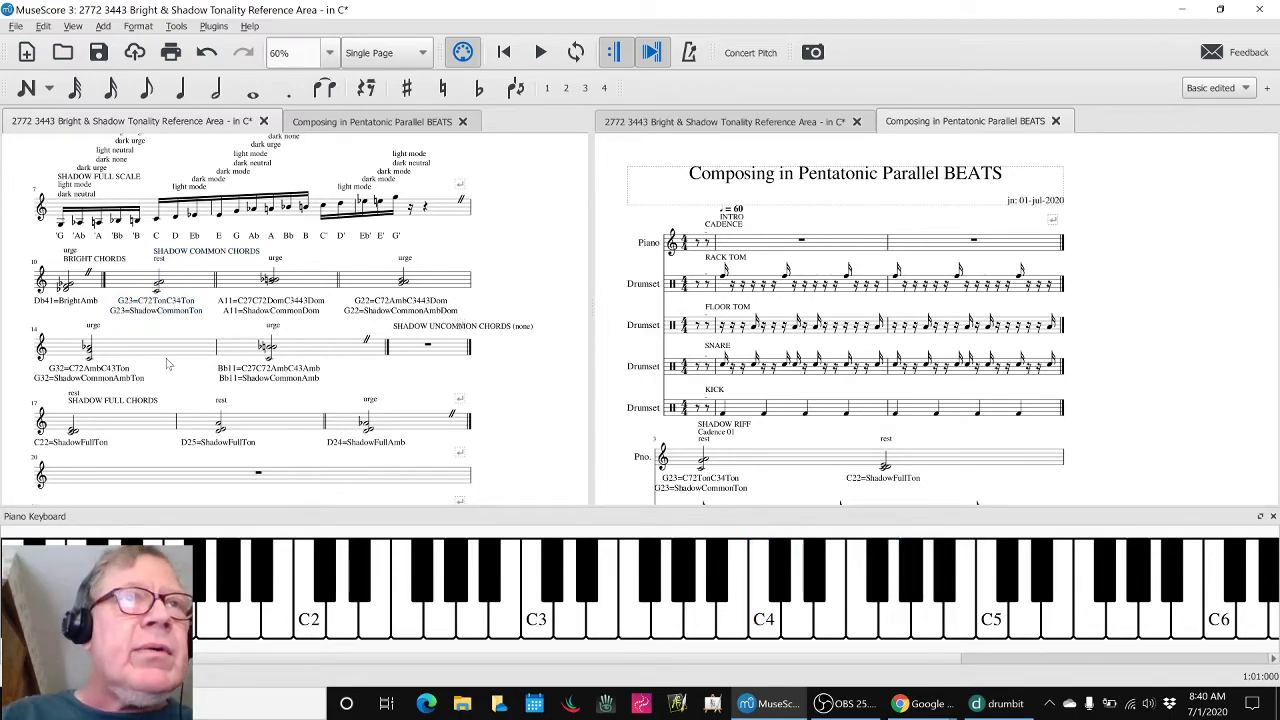
{"action": "left_click", "coordinate": [153, 430]}
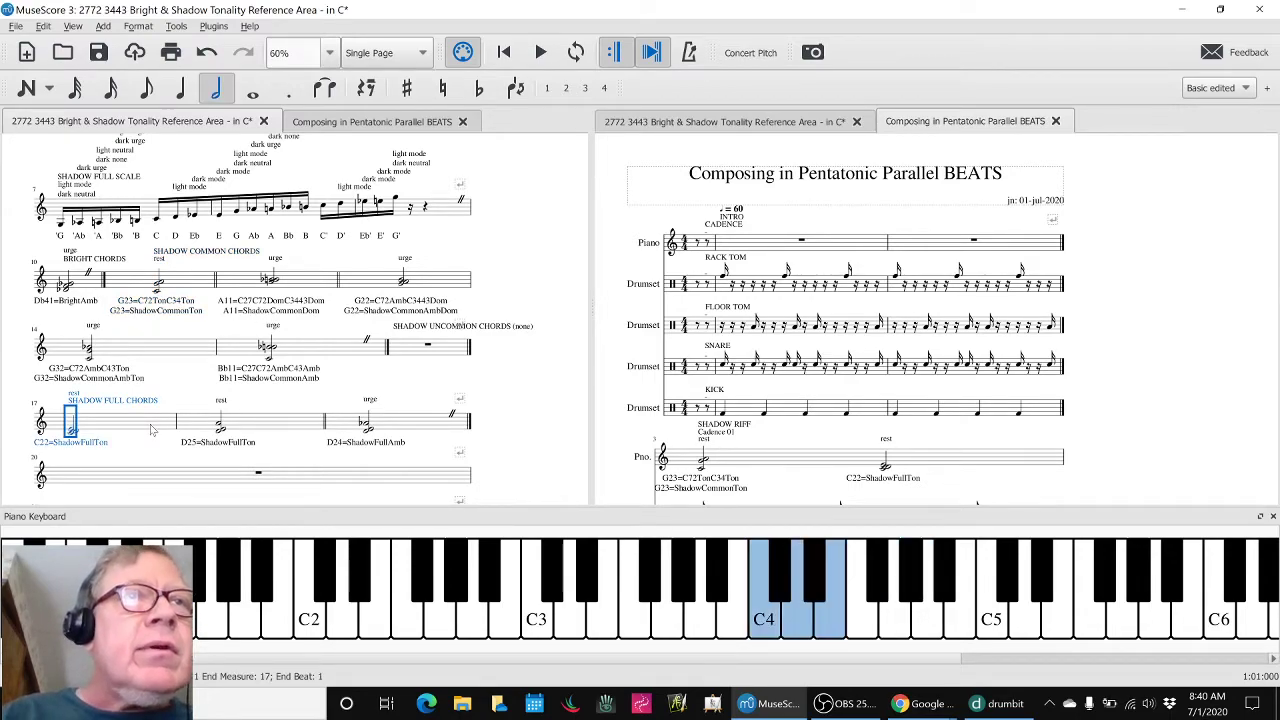
{"action": "left_click", "coordinate": [147, 445]}
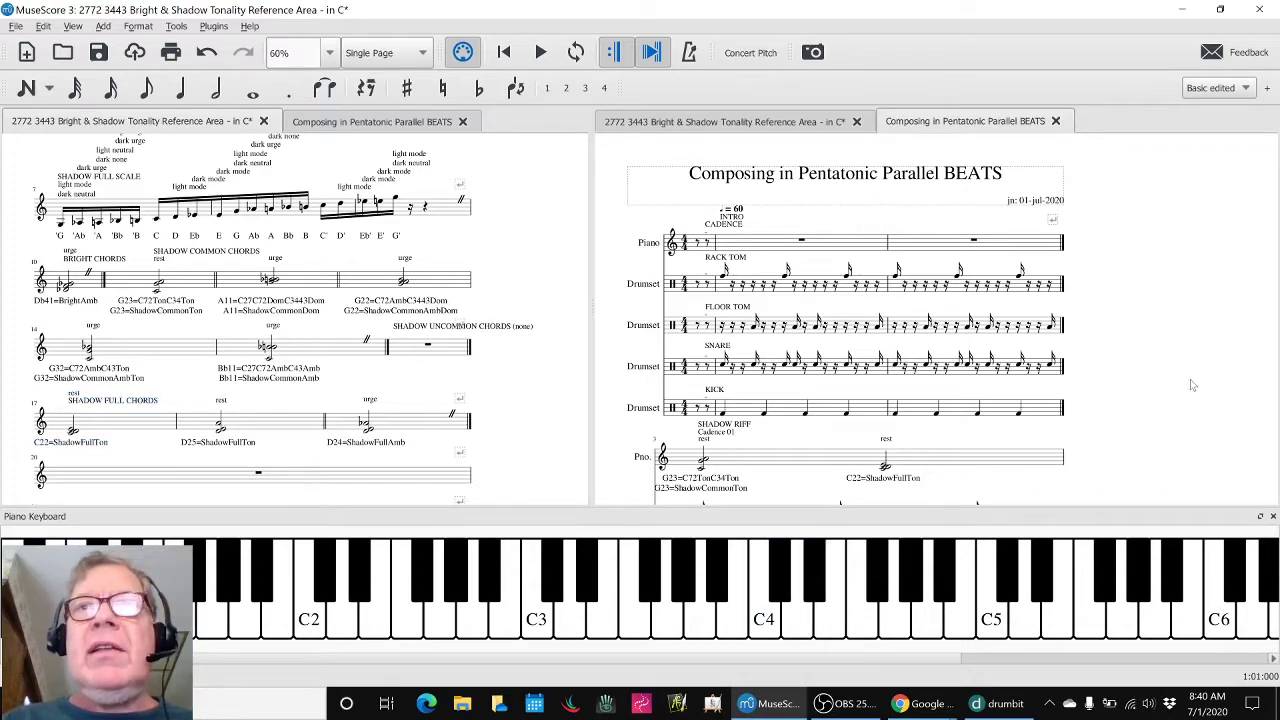
{"action": "scroll", "coordinate": [1190, 385], "scroll_direction": "down", "scroll_amount": 3}
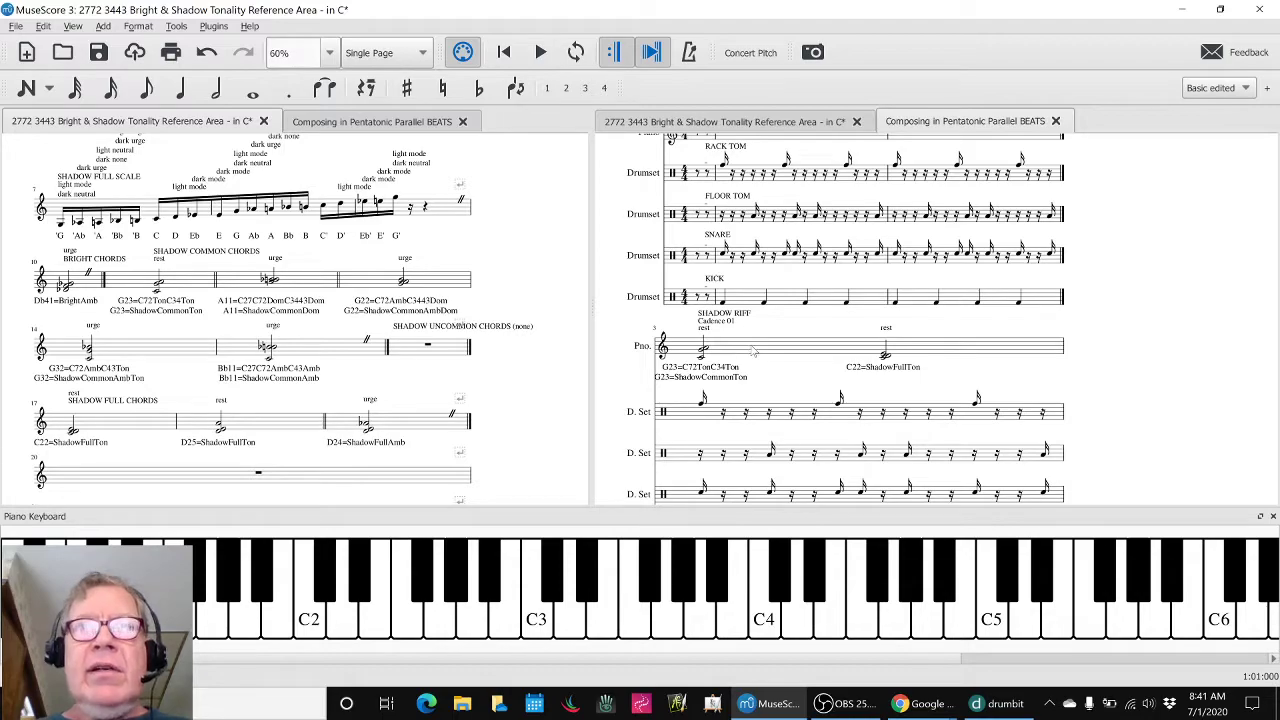
{"action": "left_click", "coordinate": [753, 351]}
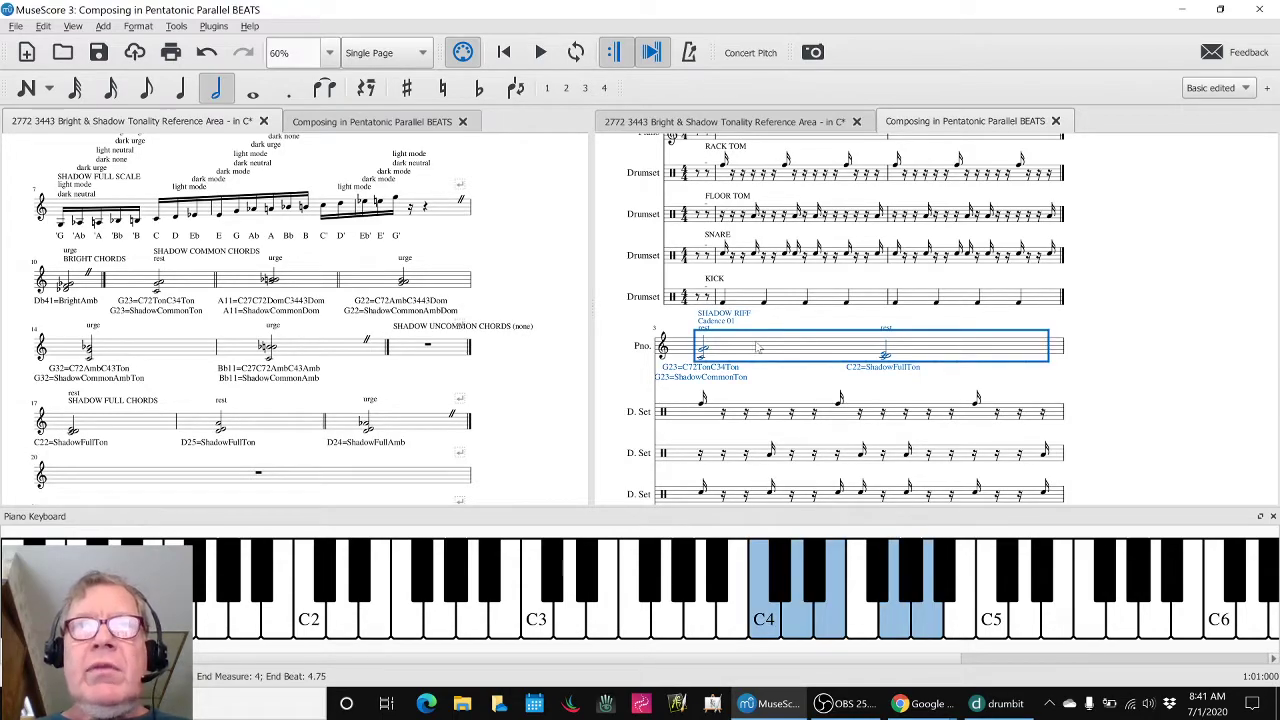
{"action": "scroll", "coordinate": [758, 348], "scroll_direction": "down", "scroll_amount": 6}
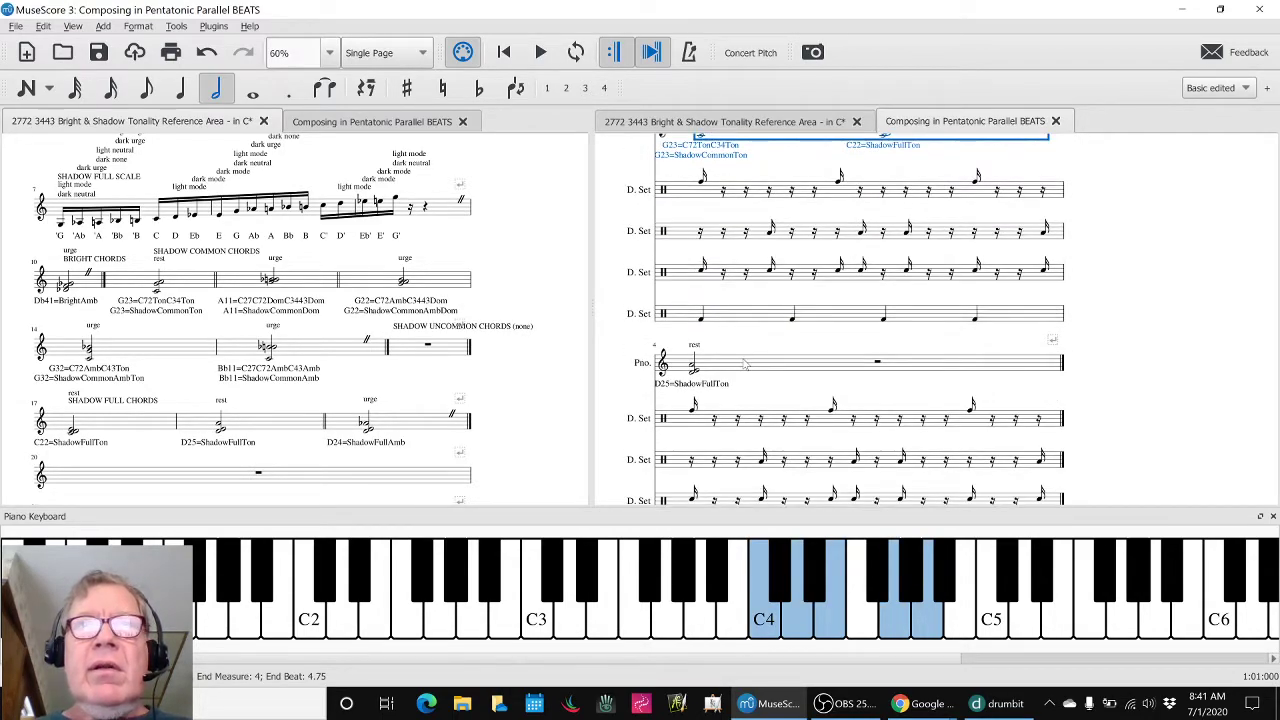
{"action": "left_click", "coordinate": [744, 364]}
{"action": "scroll", "coordinate": [744, 365], "scroll_direction": "down", "scroll_amount": 6}
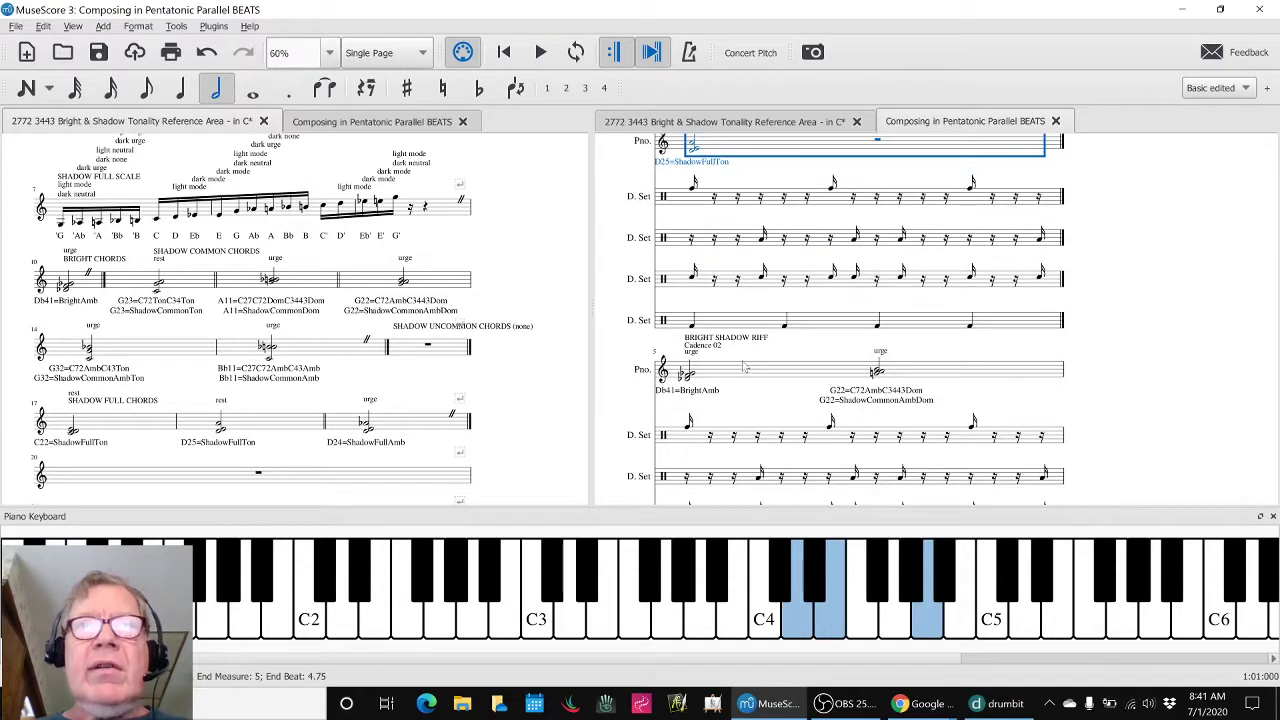
{"action": "left_click", "coordinate": [744, 368]}
{"action": "scroll", "coordinate": [744, 380], "scroll_direction": "down", "scroll_amount": 3}
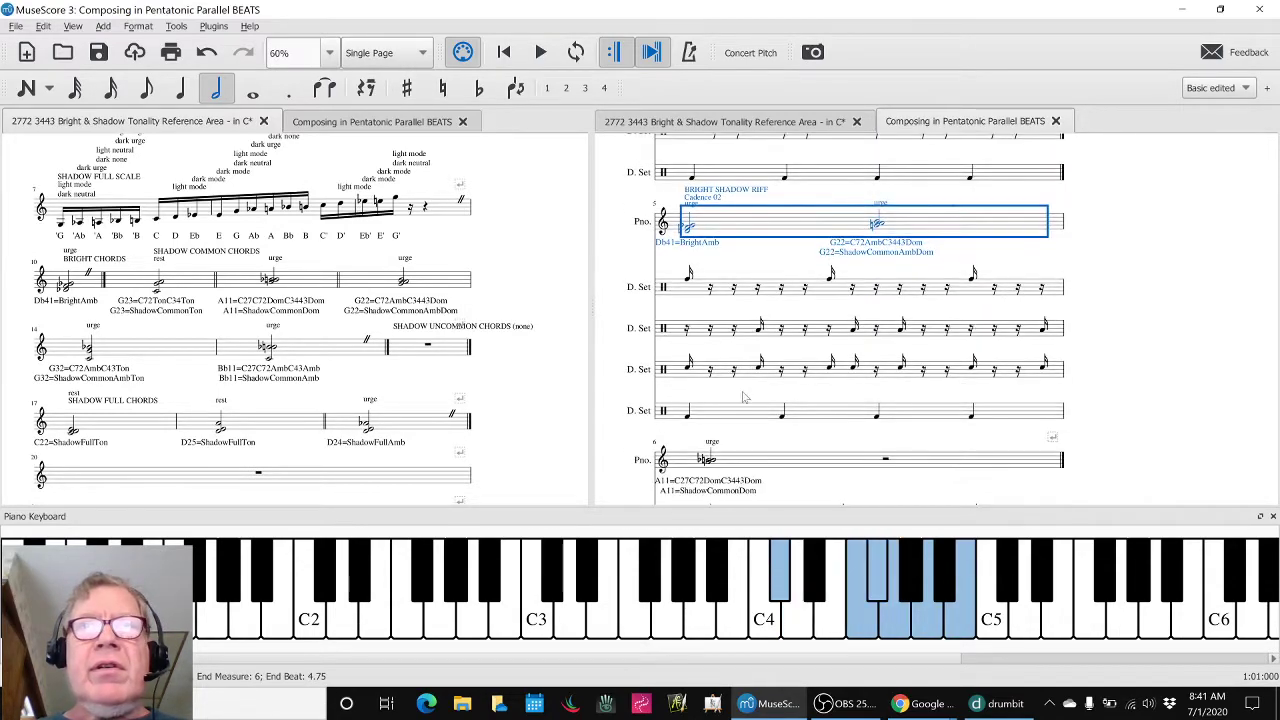
{"action": "left_click", "coordinate": [758, 472]}
{"action": "scroll", "coordinate": [762, 465], "scroll_direction": "down", "scroll_amount": 5}
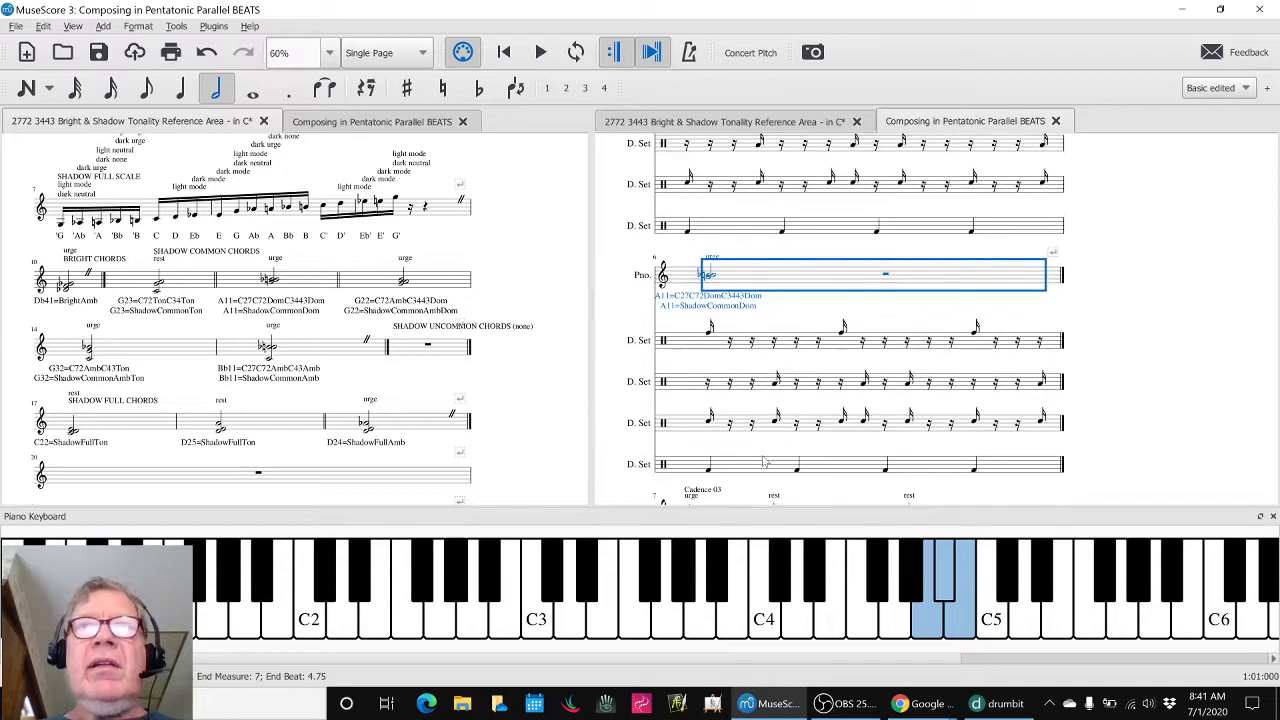
{"action": "scroll", "coordinate": [759, 459], "scroll_direction": "down", "scroll_amount": 4}
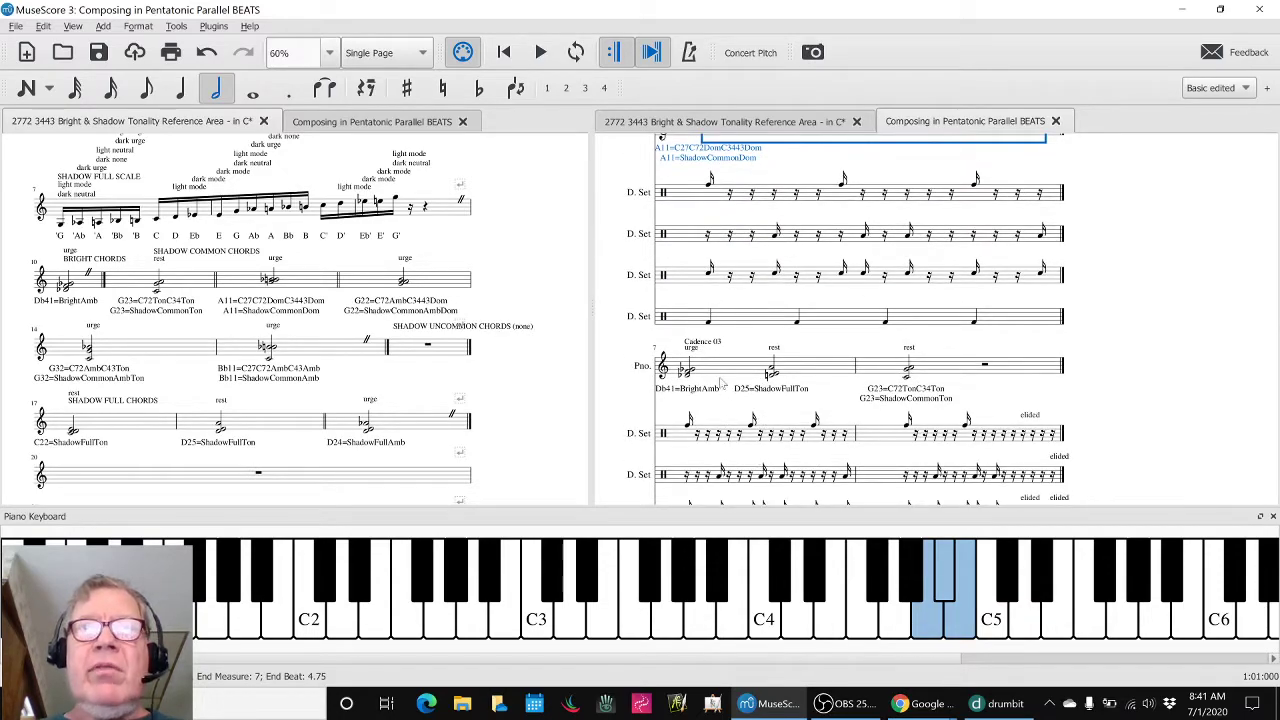
{"action": "left_click", "coordinate": [1100, 321]}
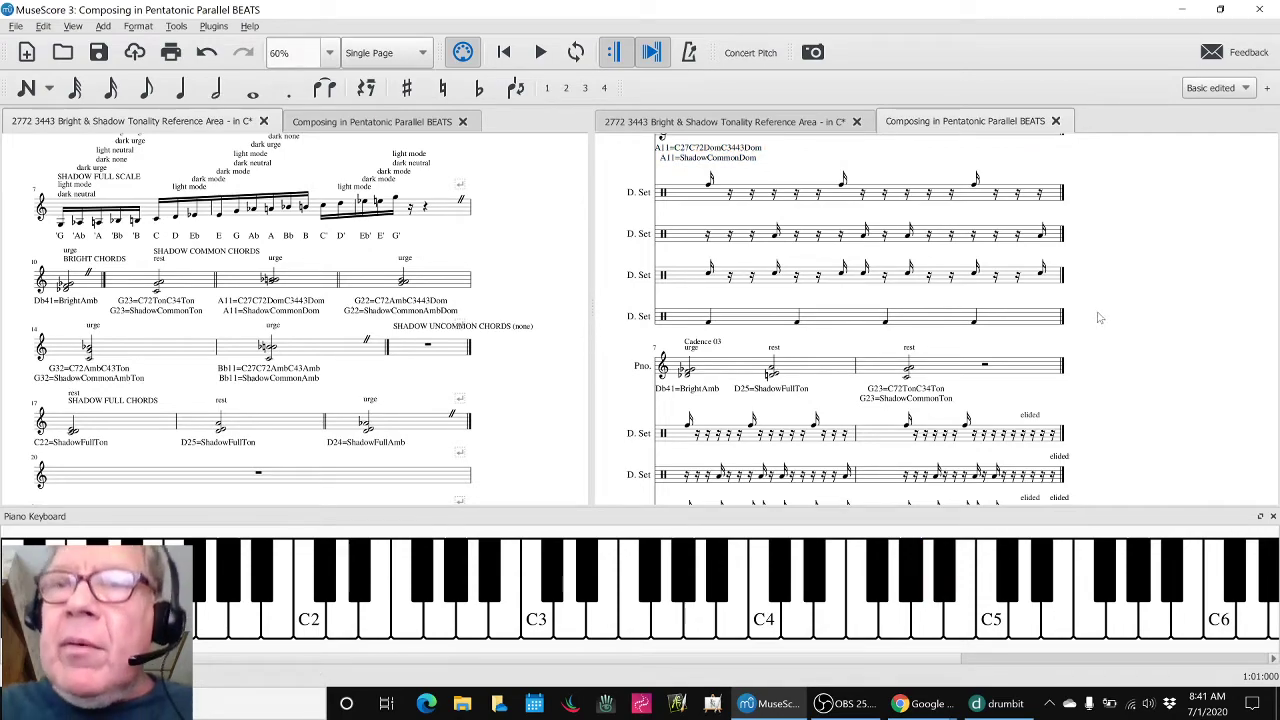
{"action": "scroll", "coordinate": [1098, 317], "scroll_direction": "up", "scroll_amount": 8}
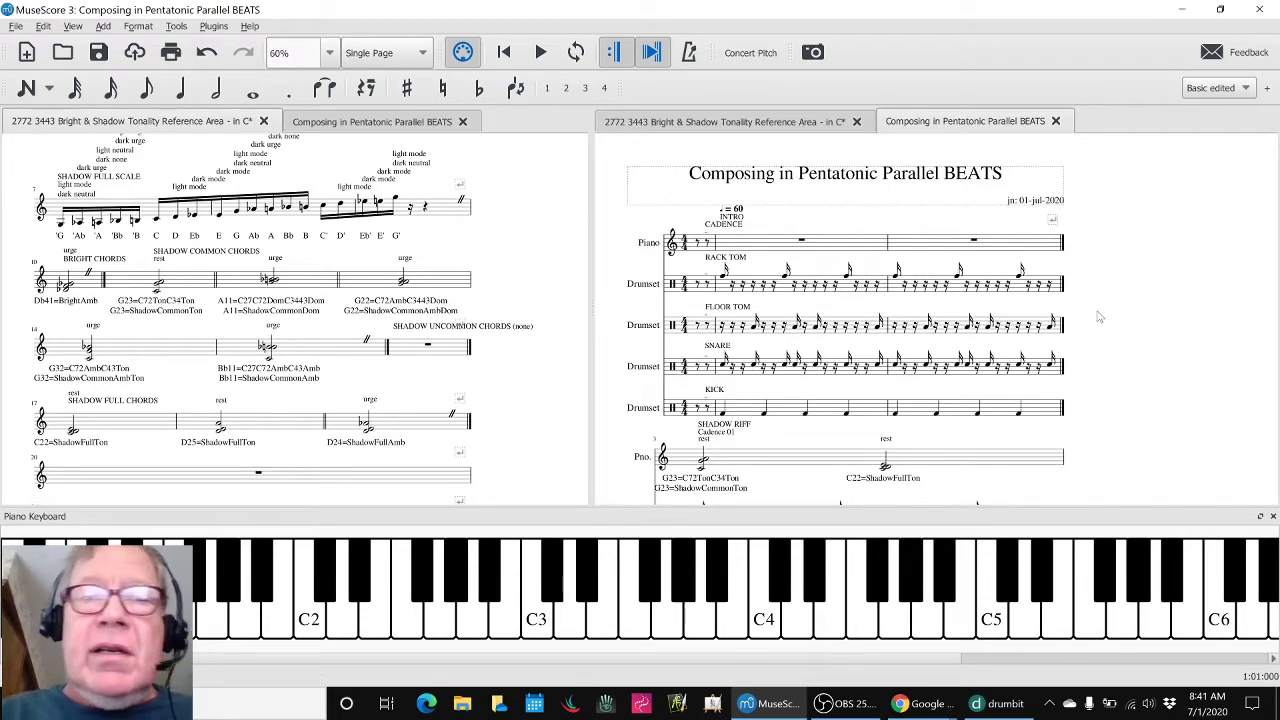
- Play the whole BEATS score through the closing Cadence 03, lowering the system volume
{"action": "key", "text": "n"}
{"action": "key", "text": "Escape"}
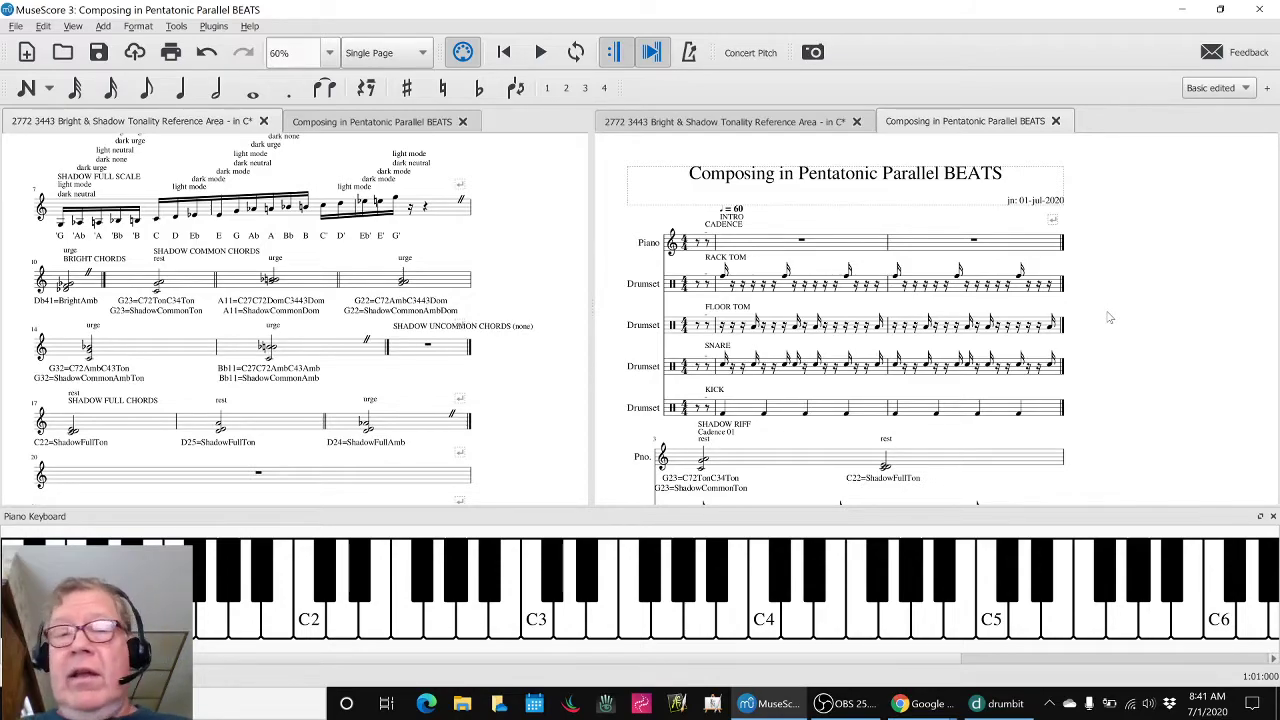
{"action": "key", "text": "space"}
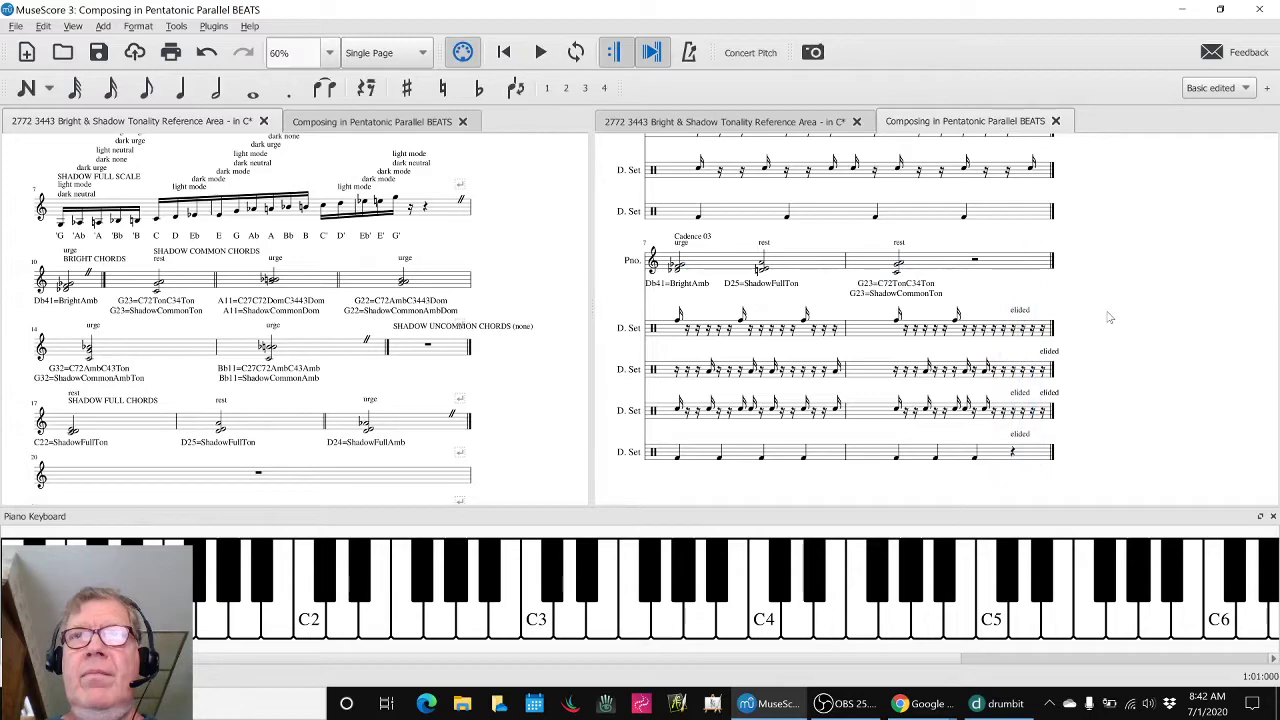
{"action": "key", "text": "XF86AudioLowerVolume"}
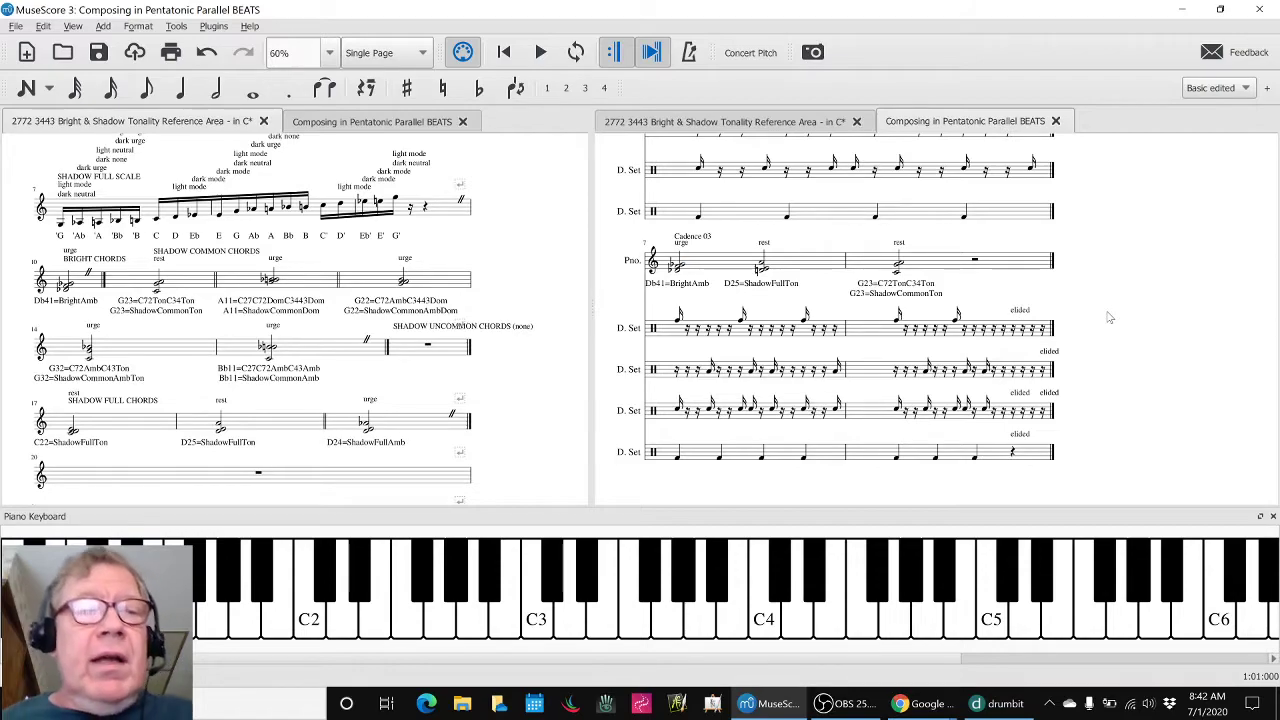
{"action": "key", "text": "alt+Tab"}
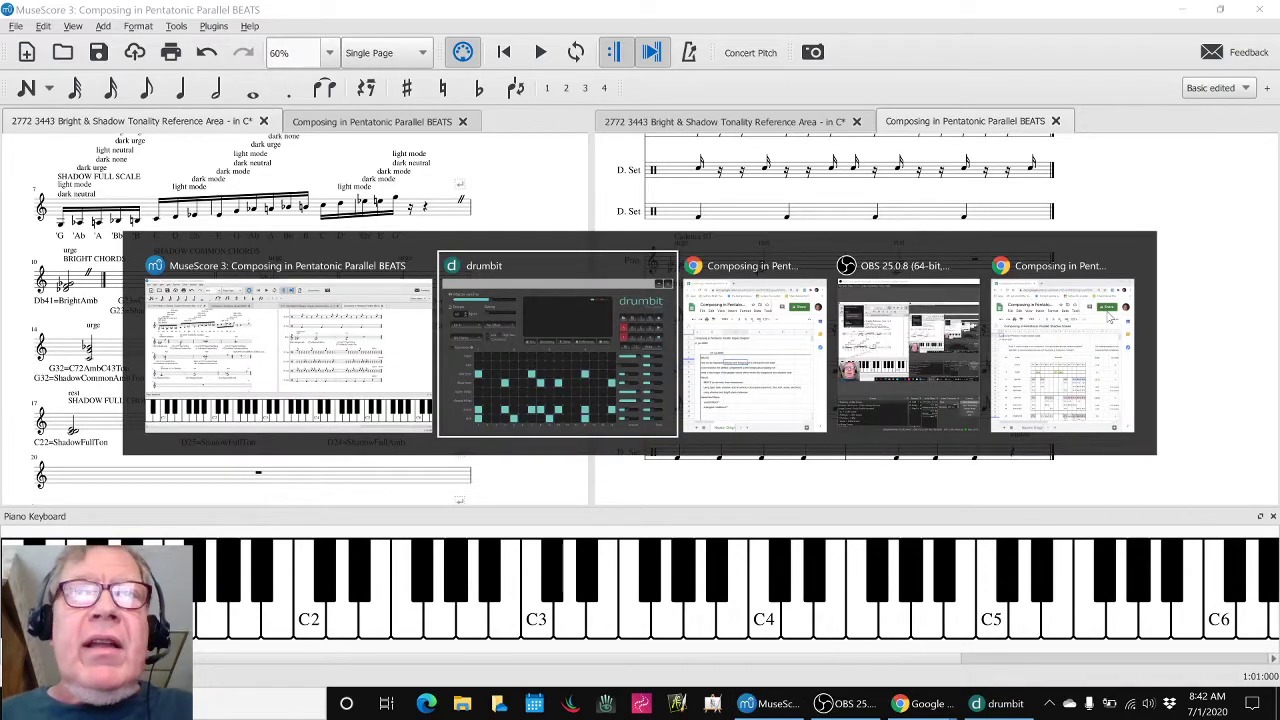
{"action": "key", "text": "alt+Tab"}
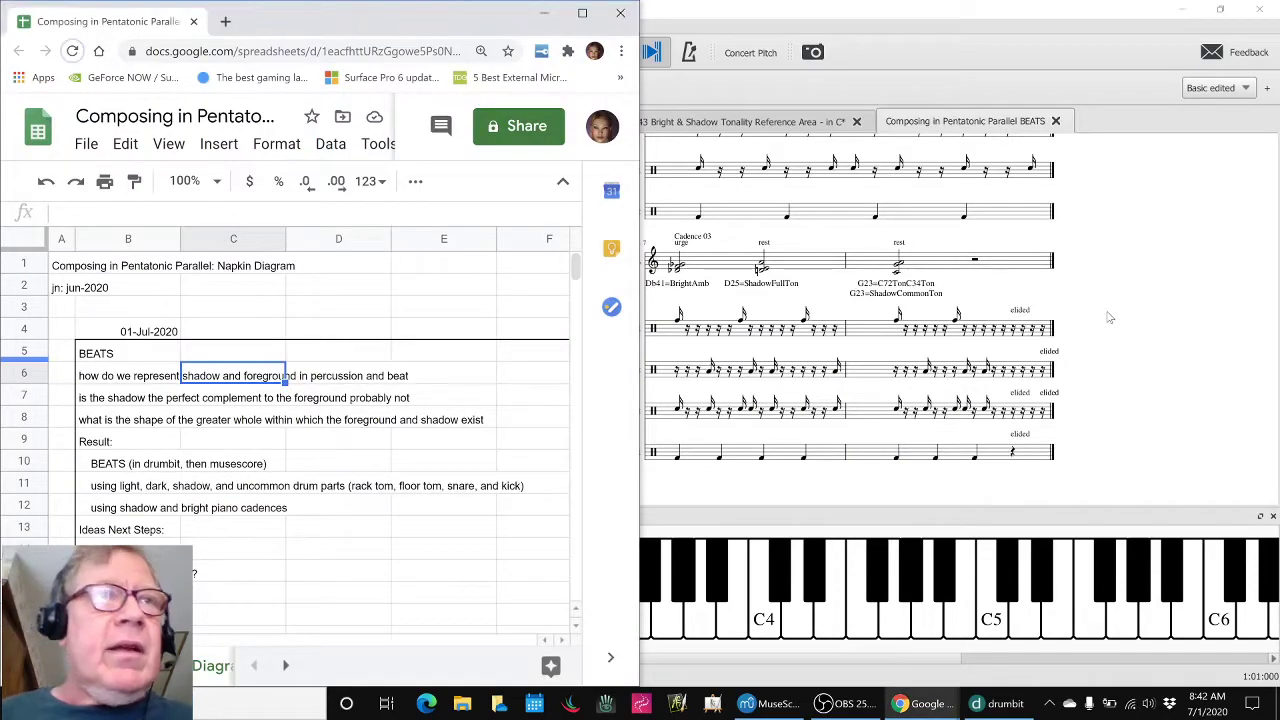
{"action": "left_click", "coordinate": [134, 458]}
{"action": "left_click", "coordinate": [128, 490]}
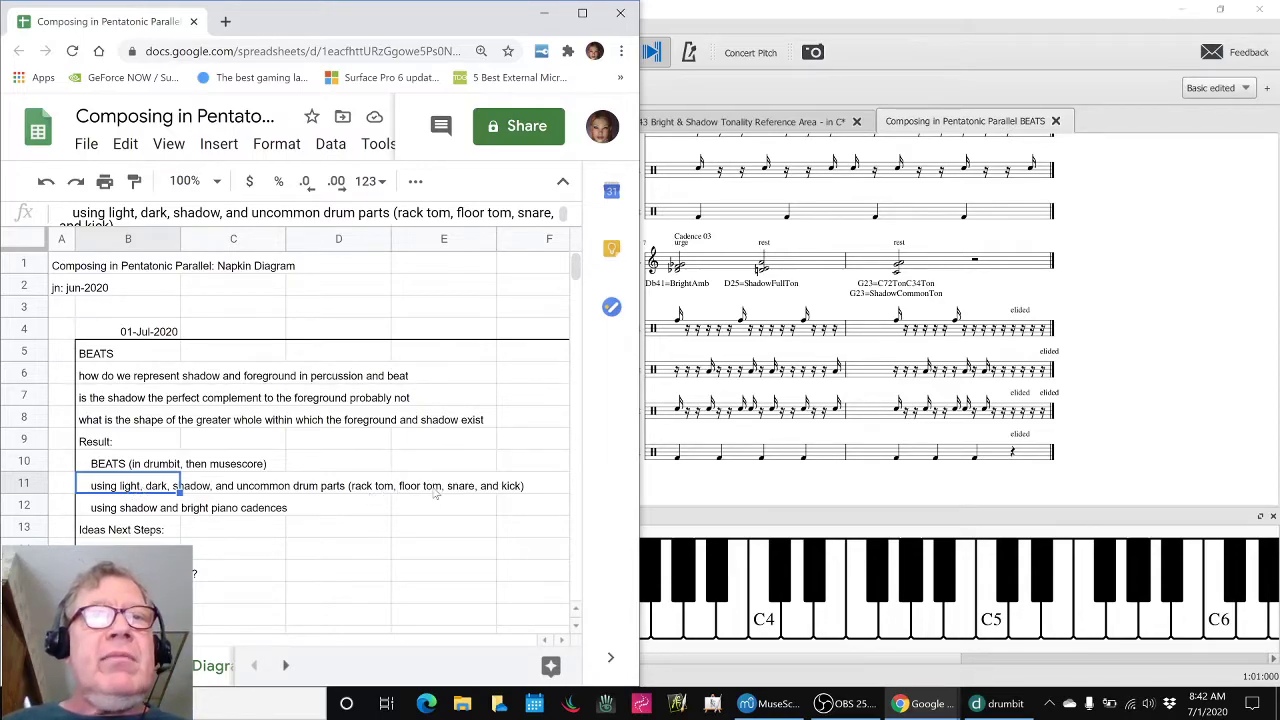
{"action": "left_click", "coordinate": [101, 512]}
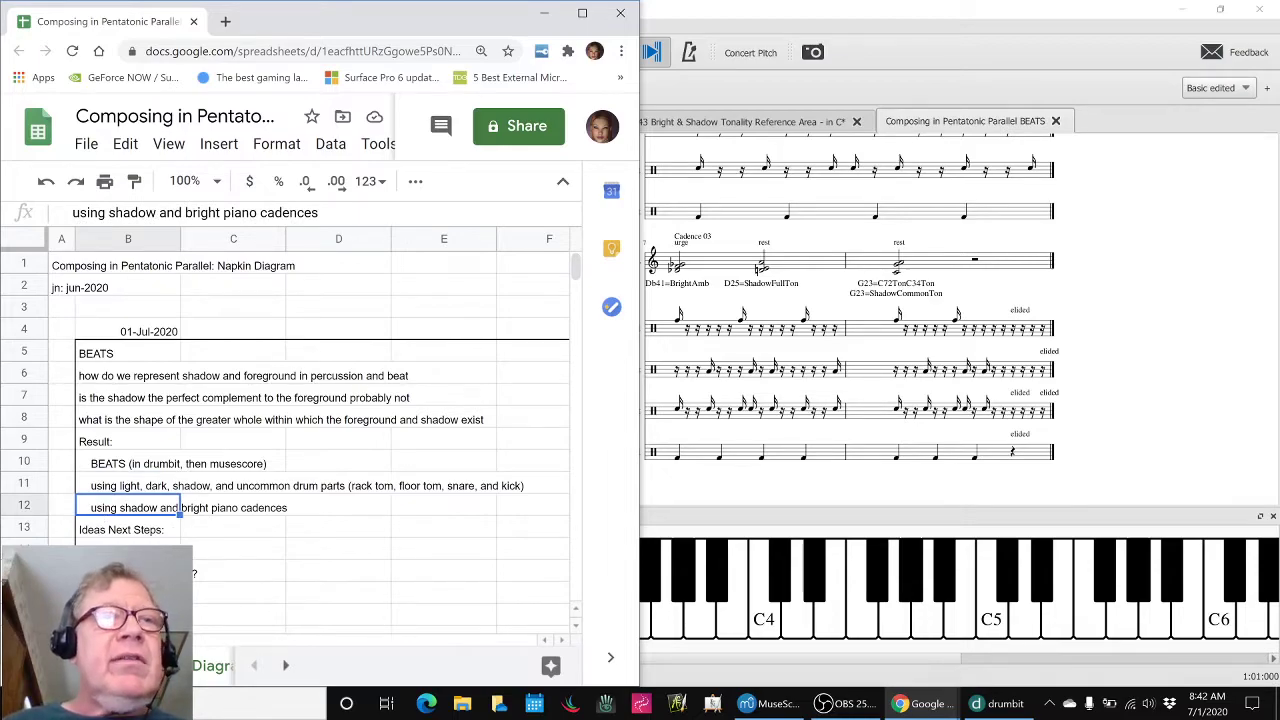
{"action": "left_click", "coordinate": [127, 551]}
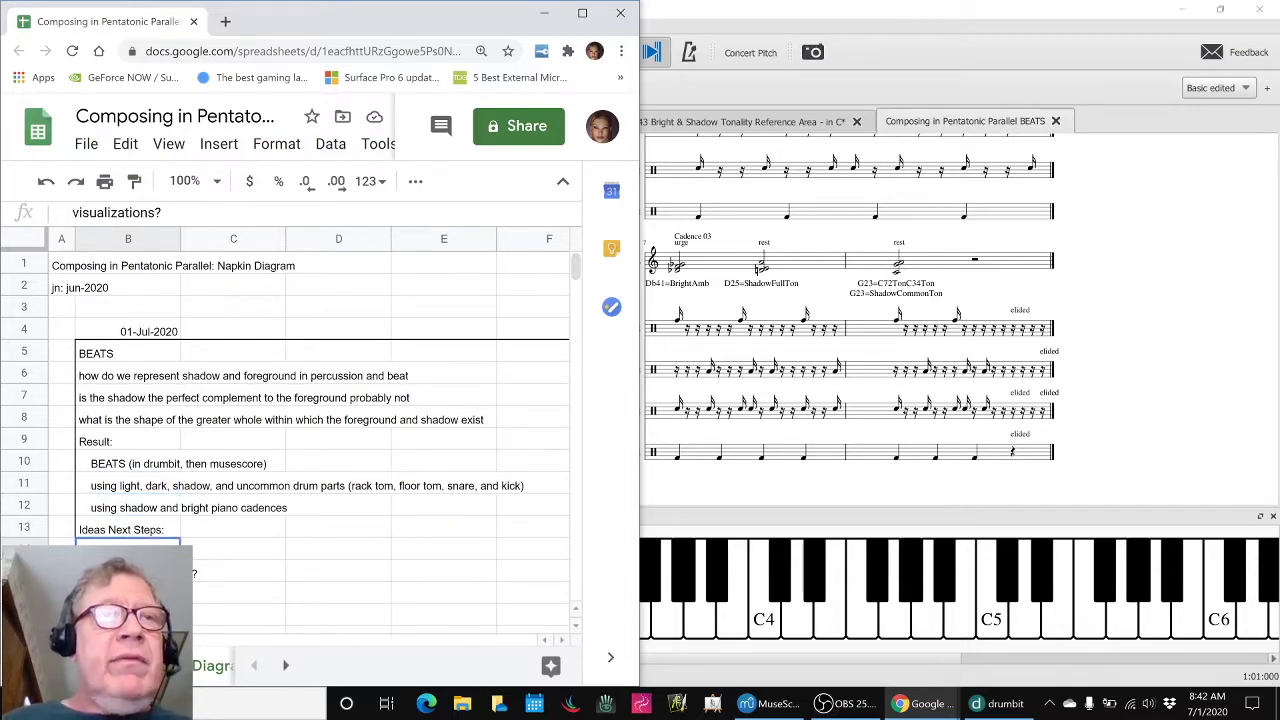
{"action": "left_click", "coordinate": [127, 573]}
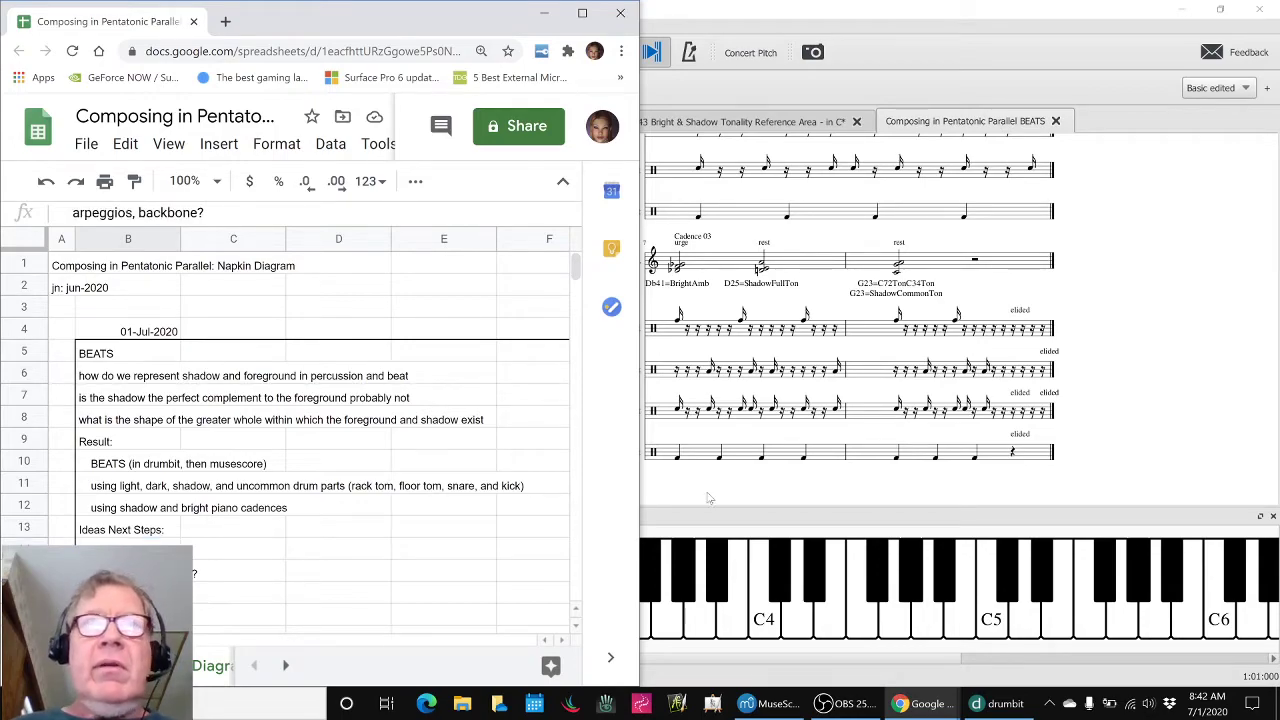
{"action": "left_click", "coordinate": [1202, 369]}
{"action": "scroll", "coordinate": [1202, 369], "scroll_direction": "up", "scroll_amount": 3}
- Listen to piano measure 6, then bring the OBS streaming window in front of MuseScore
{"action": "scroll", "coordinate": [1105, 325], "scroll_direction": "up", "scroll_amount": 2}
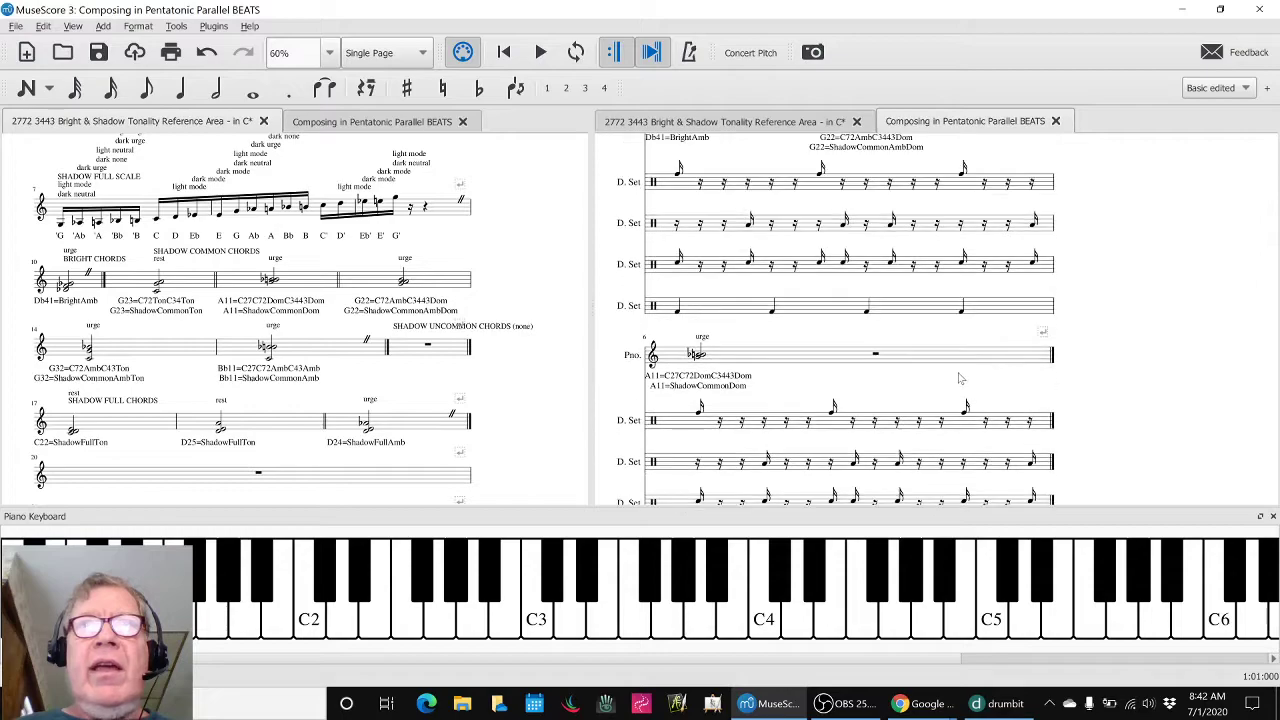
{"action": "left_click", "coordinate": [775, 358]}
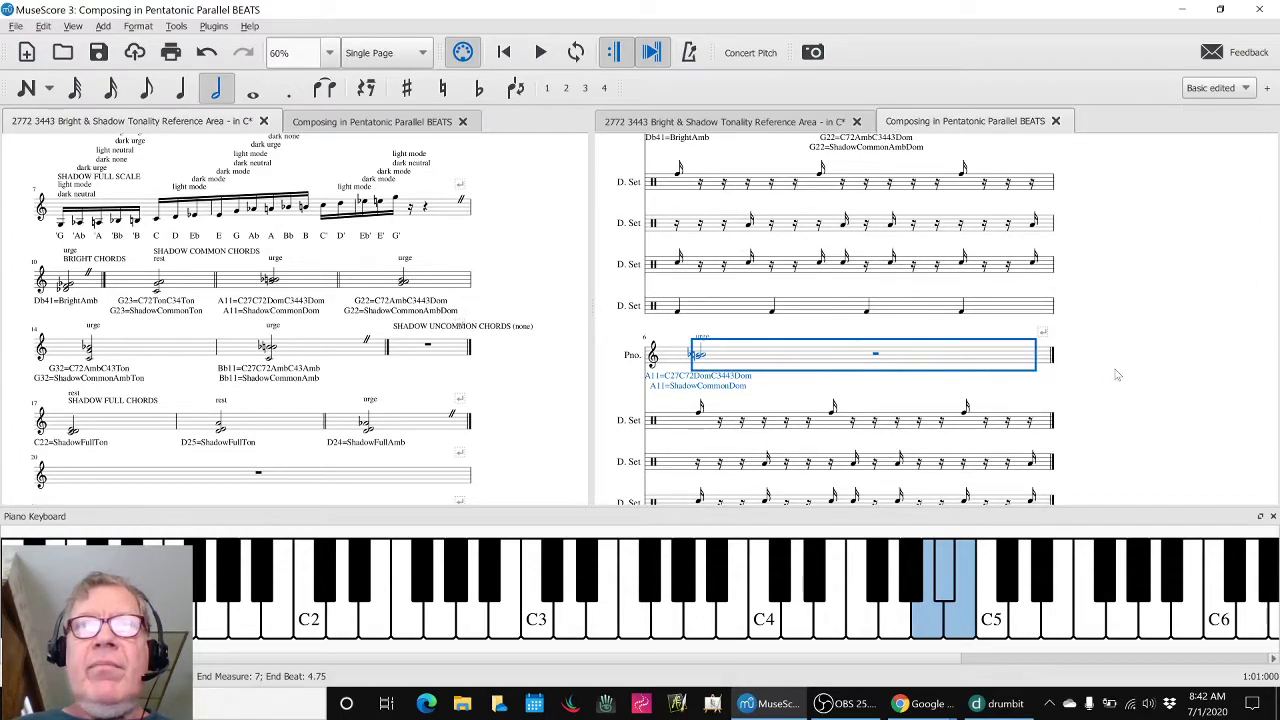
{"action": "key", "text": "Escape"}
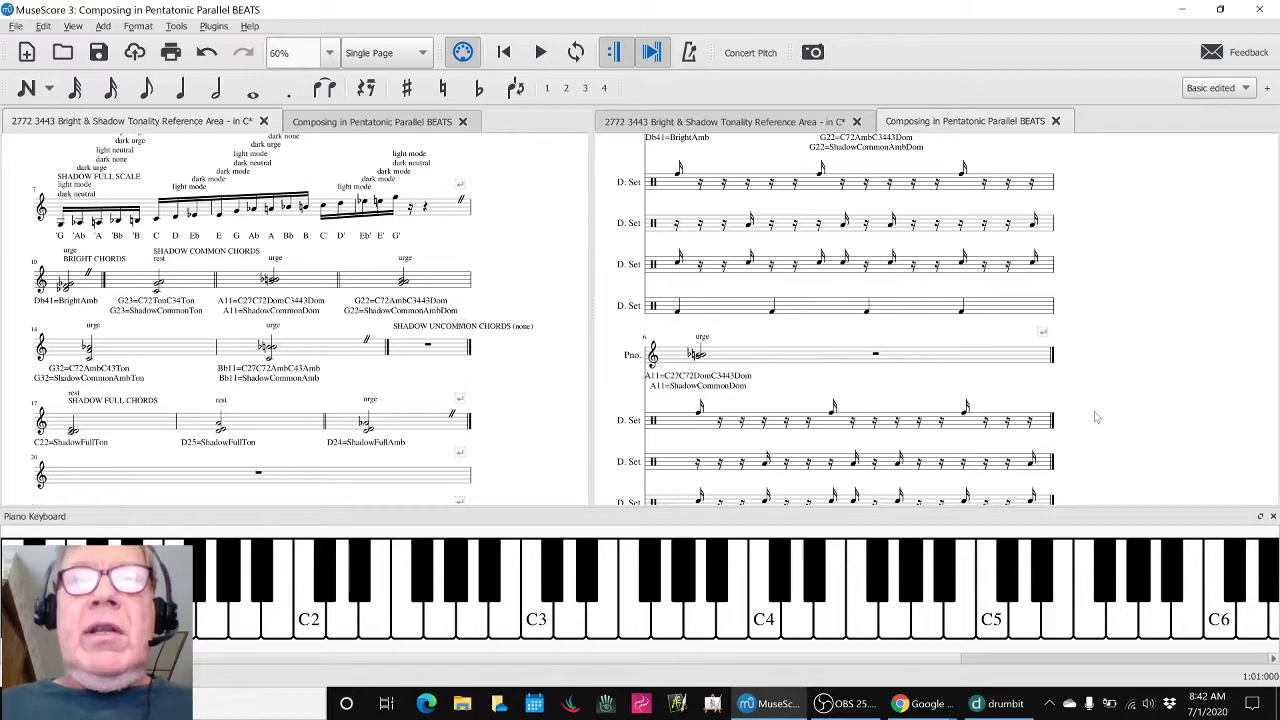
{"action": "left_click", "coordinate": [840, 703]}
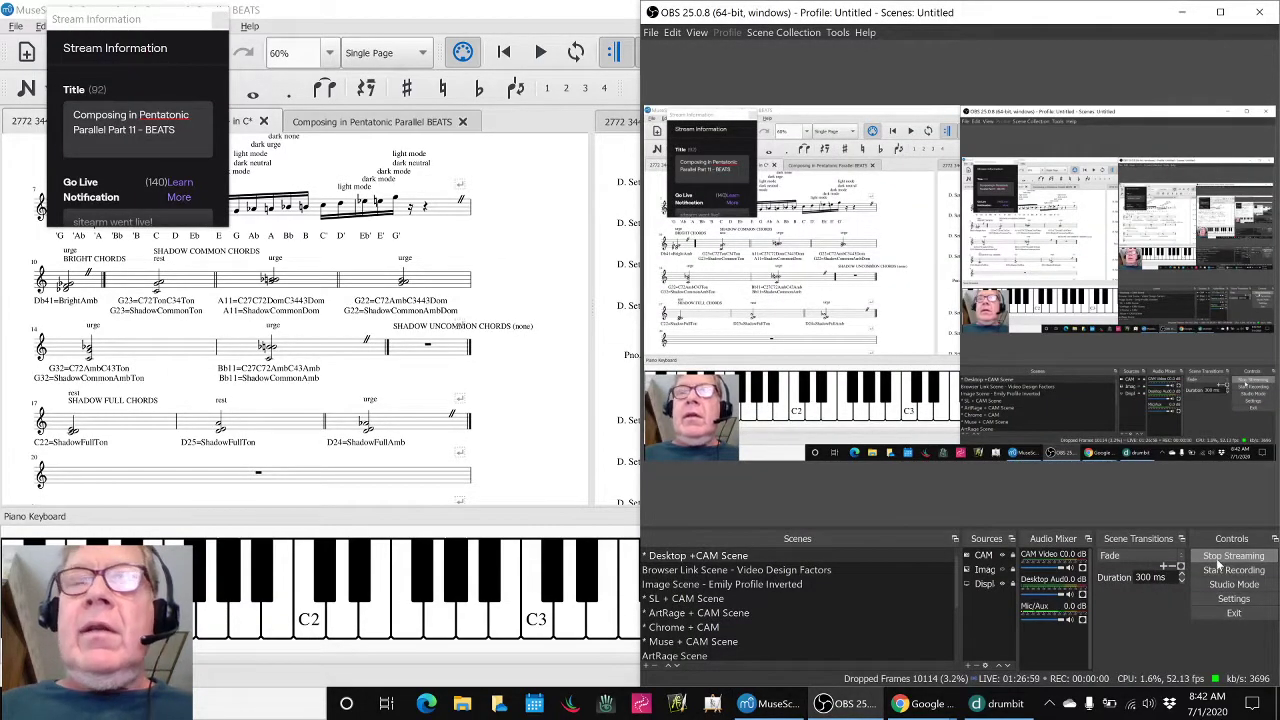